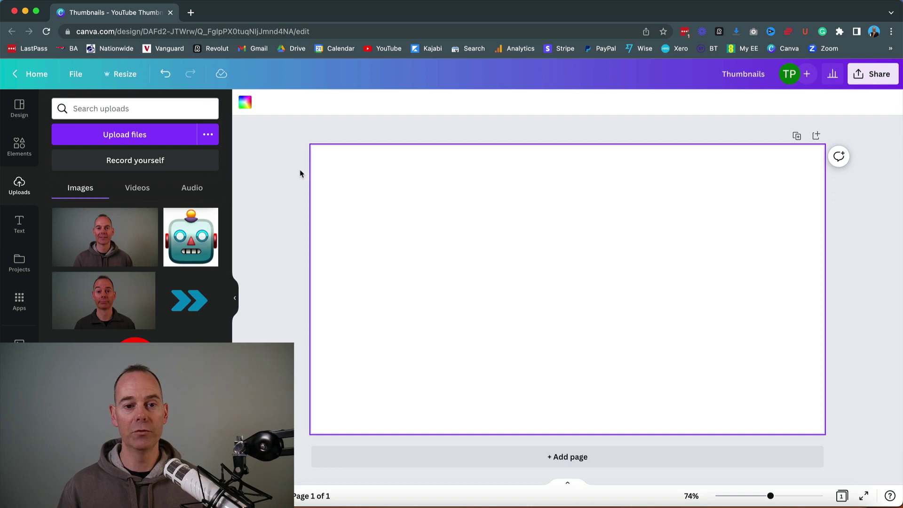
# Check the blank thumbnail page's current dimensions, then select and deselect the page.
pyautogui.click(134, 77)
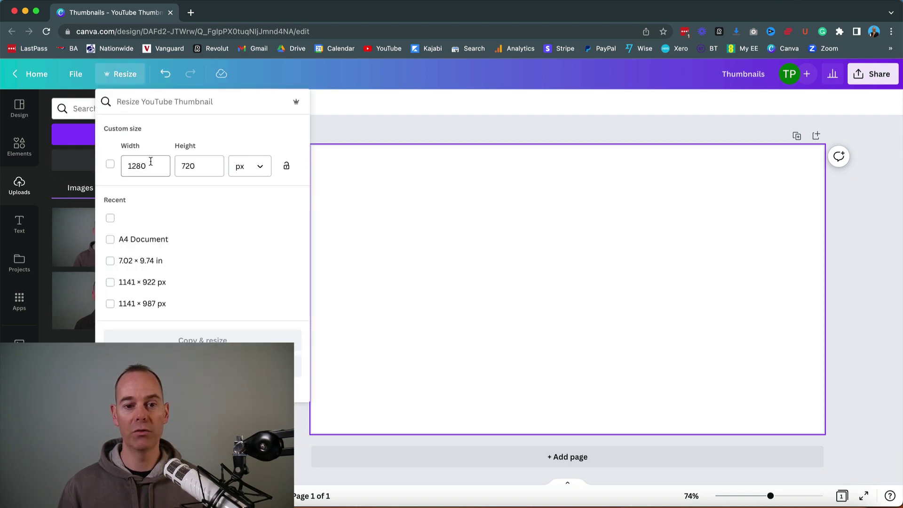
pyautogui.click(330, 141)
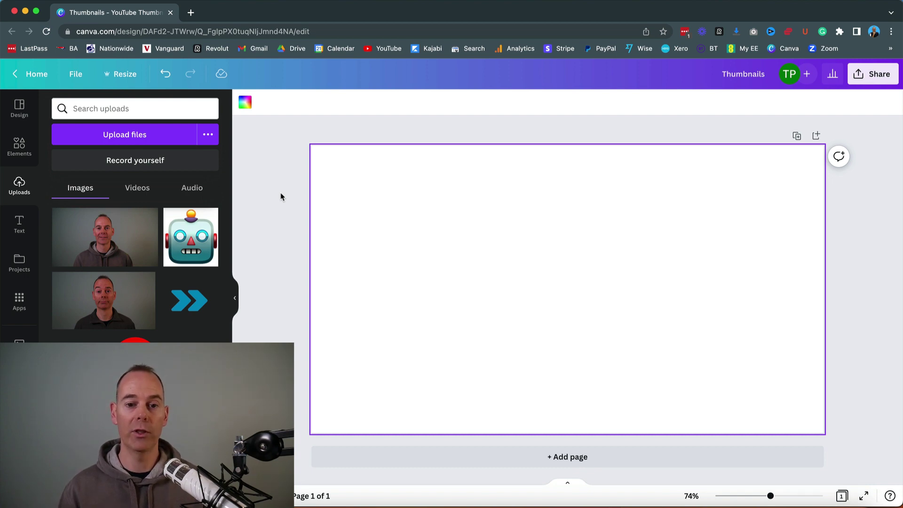
pyautogui.click(281, 197)
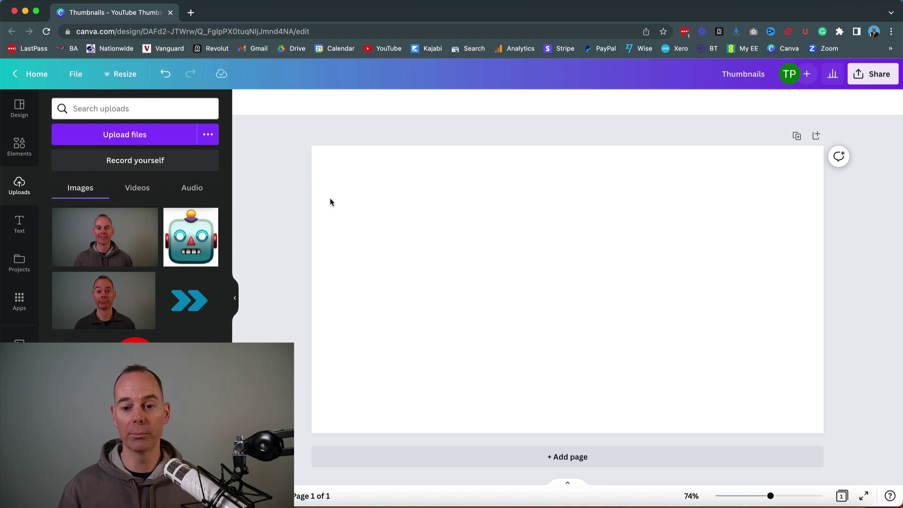
pyautogui.click(443, 212)
pyautogui.click(276, 180)
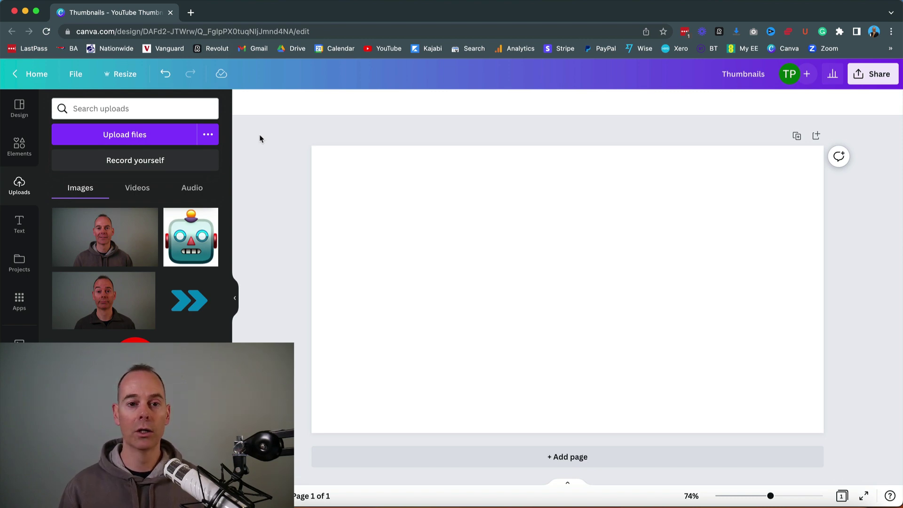
# Open Unsplash from a Google search for 'unsplash' and search its images for 'office bac'.
pyautogui.click(190, 14)
pyautogui.write('un')
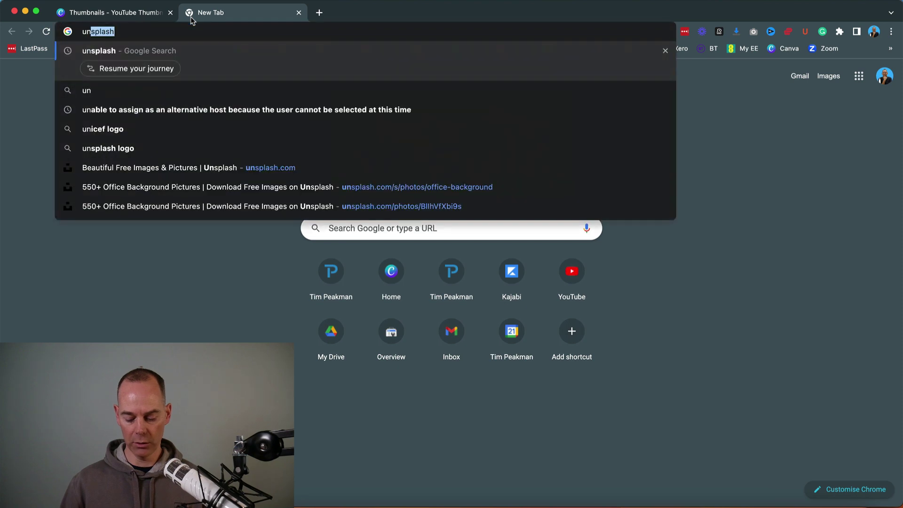
pyautogui.write('splash')
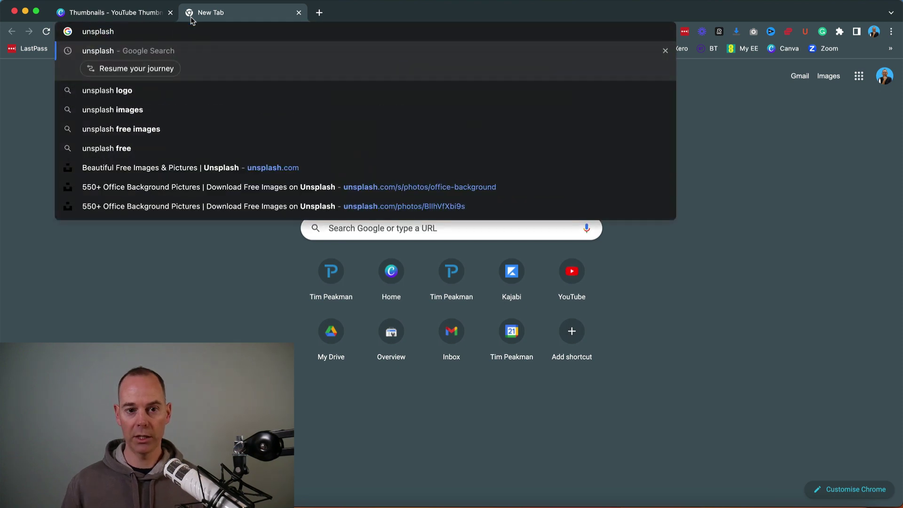
pyautogui.press('Return')
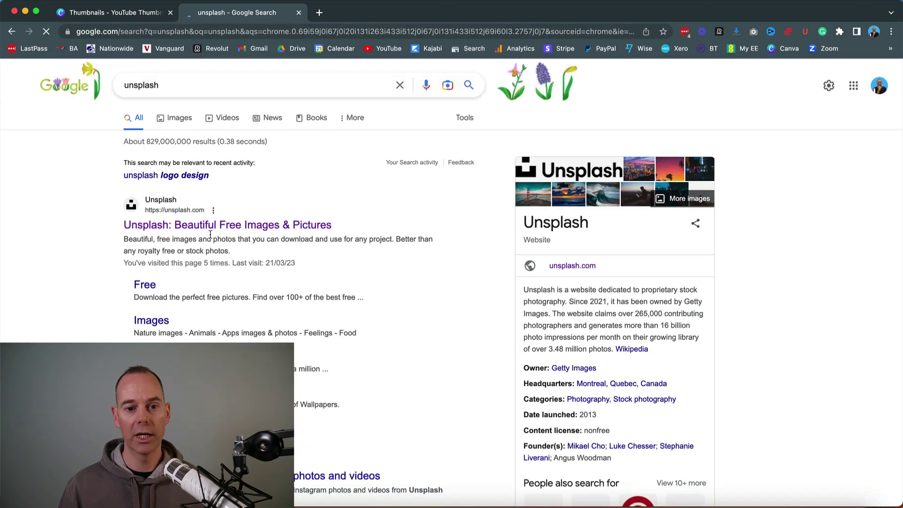
pyautogui.click(212, 226)
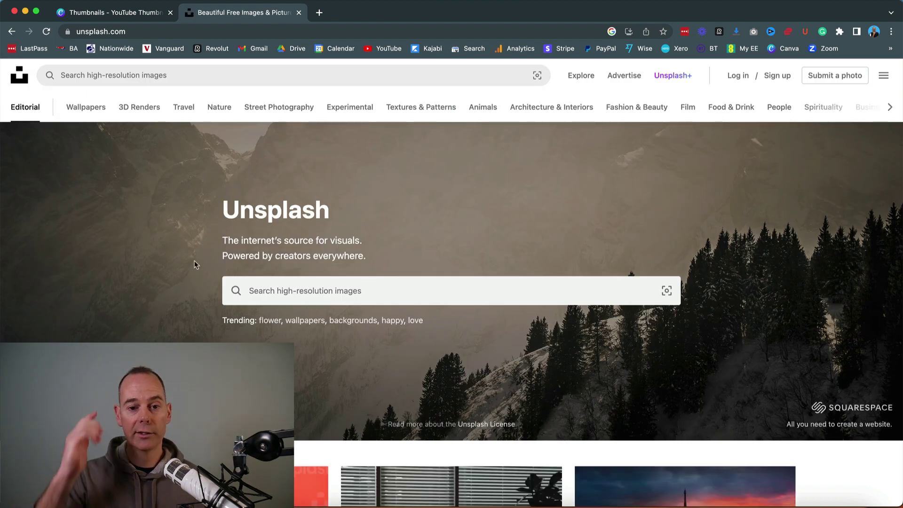
pyautogui.click(225, 284)
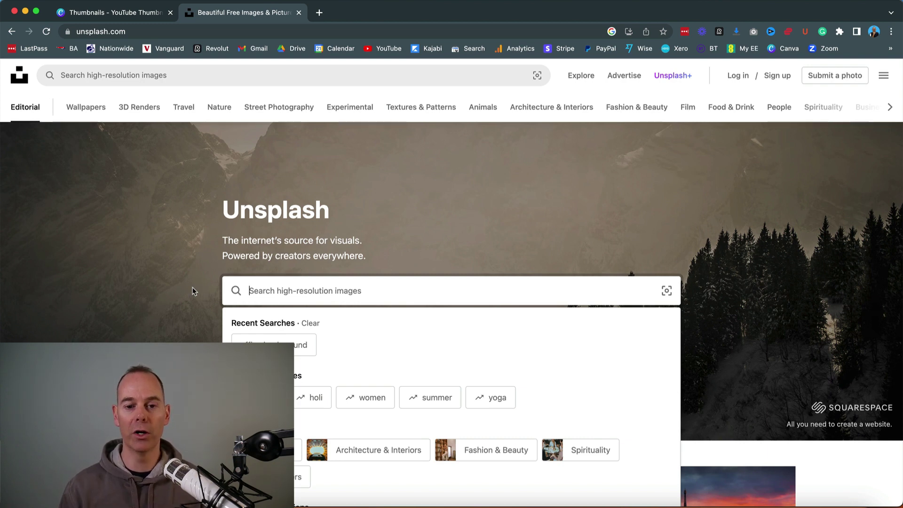
pyautogui.write('office')
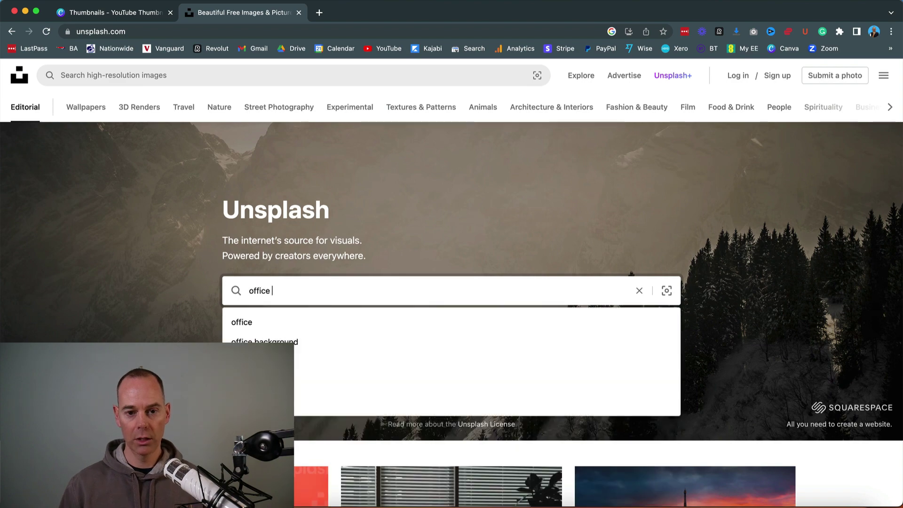
pyautogui.write(' bac')
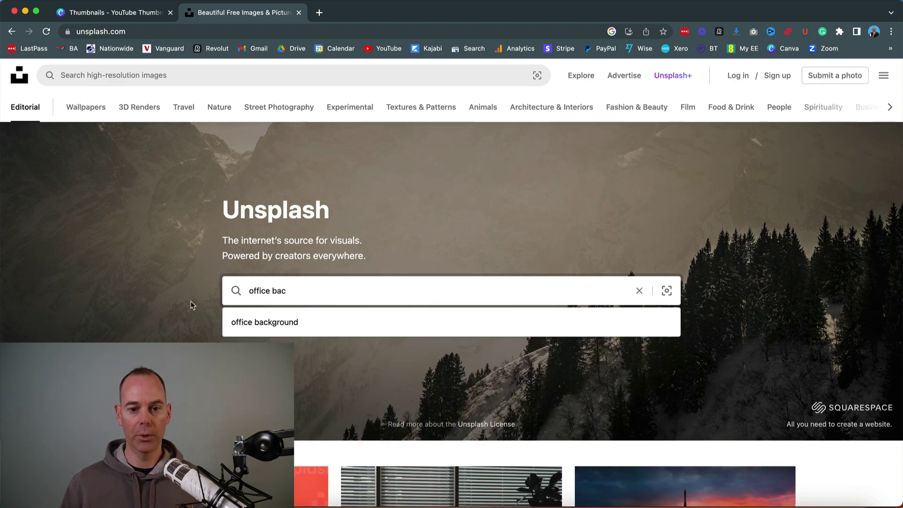
# Search Unsplash for office background photos and browse down the results.
pyautogui.click(240, 326)
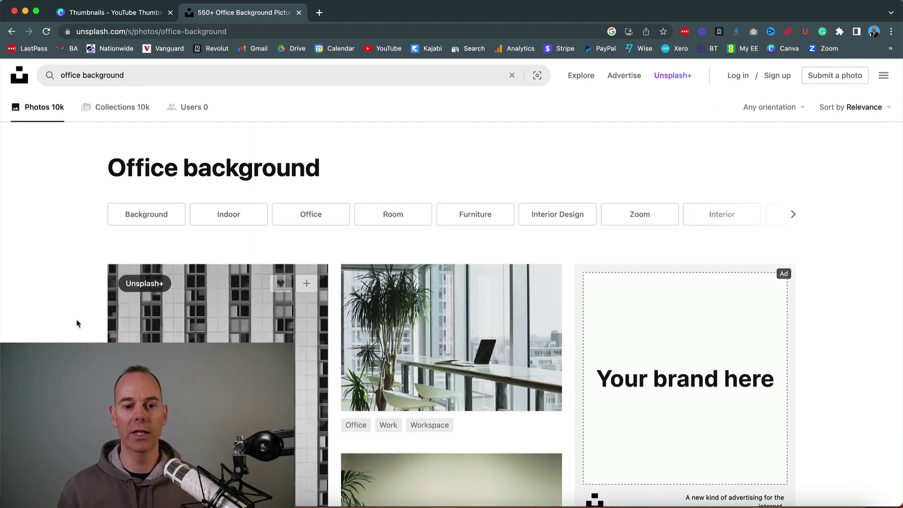
pyautogui.scroll(-3, 68, 325)
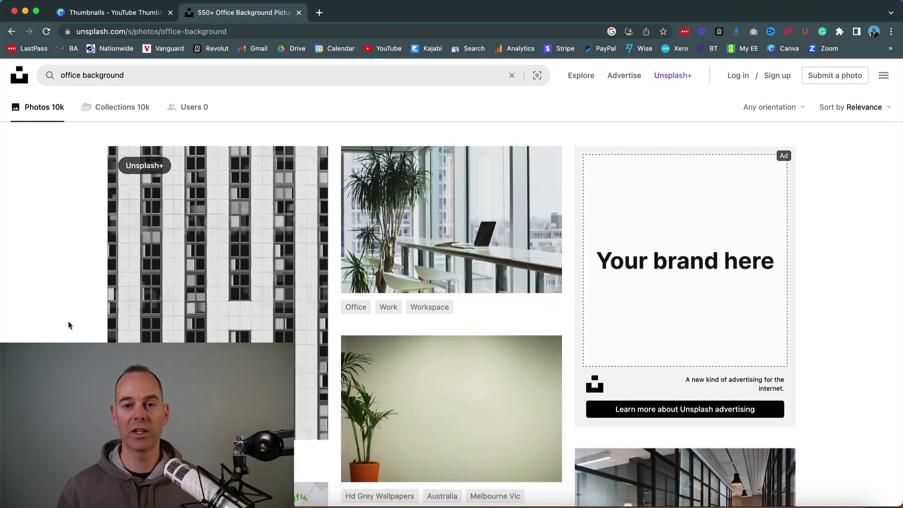
pyautogui.scroll(-1, 69, 325)
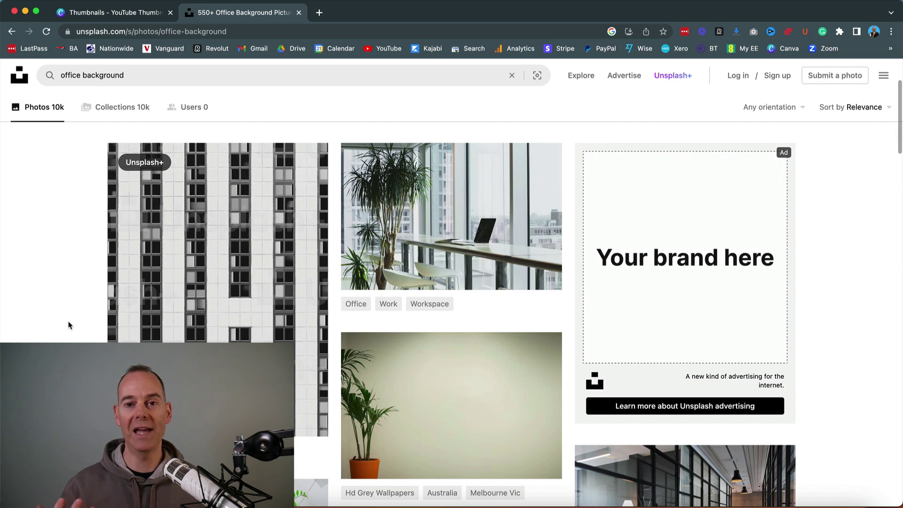
pyautogui.scroll(-3, 68, 325)
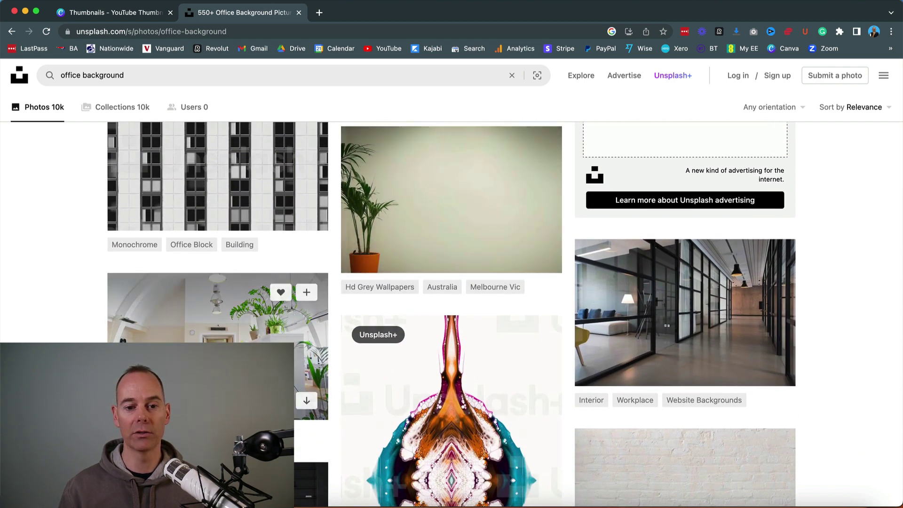
pyautogui.scroll(-4, 451, 314)
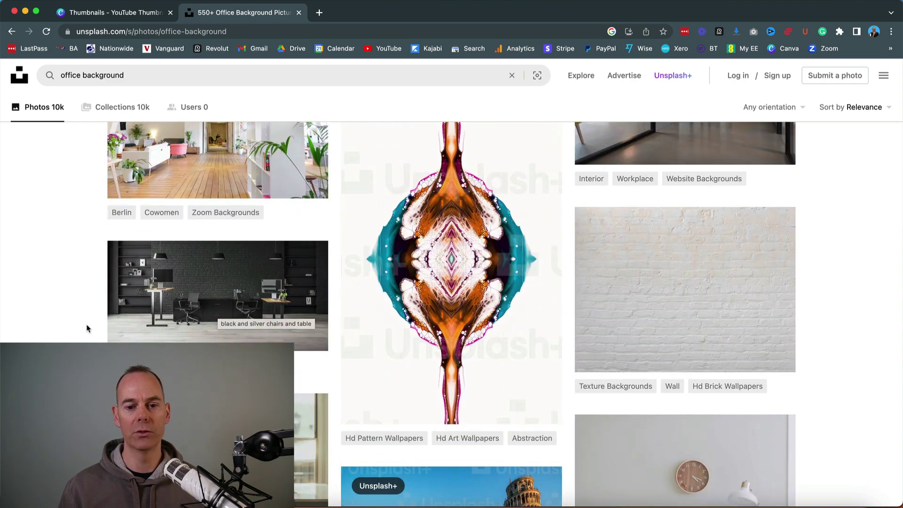
pyautogui.scroll(-4, 86, 324)
pyautogui.scroll(-10, 86, 327)
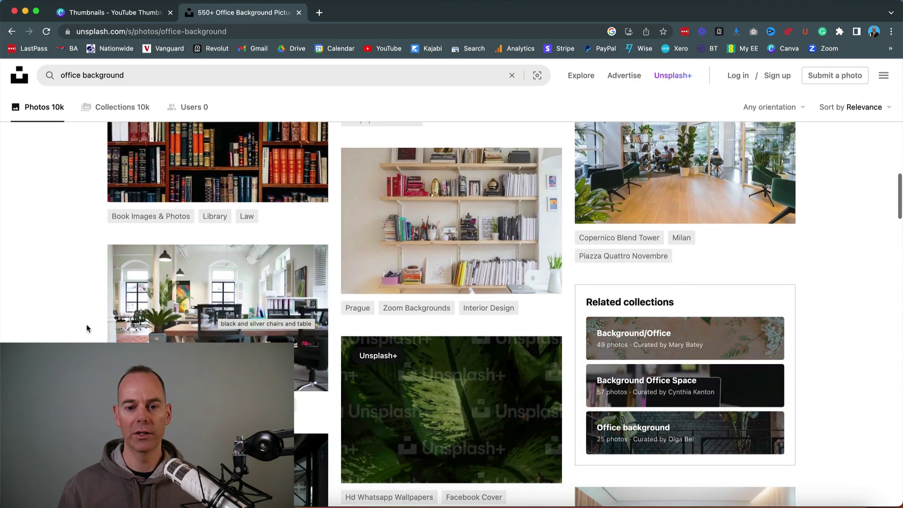
pyautogui.scroll(-3, 87, 327)
pyautogui.scroll(-7, 87, 328)
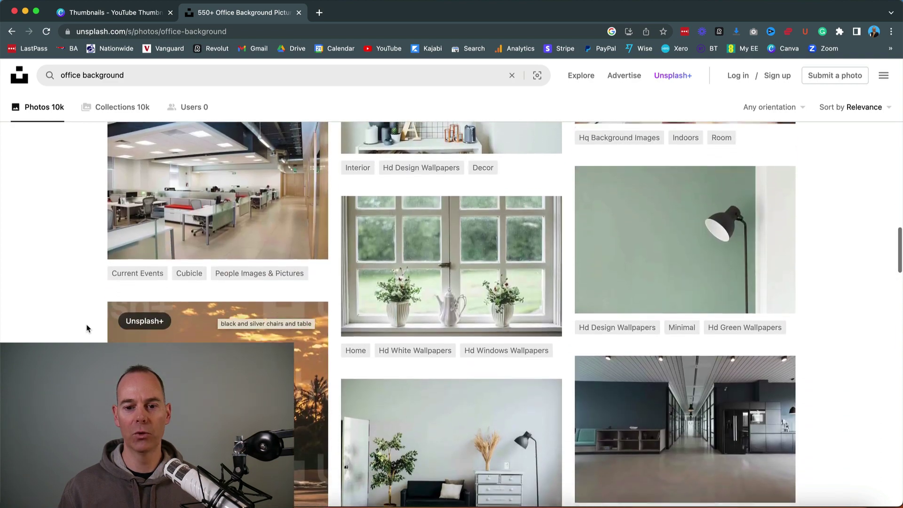
# Download the free photo of a dresser beside a black sofa and return to Canva.
pyautogui.click(446, 313)
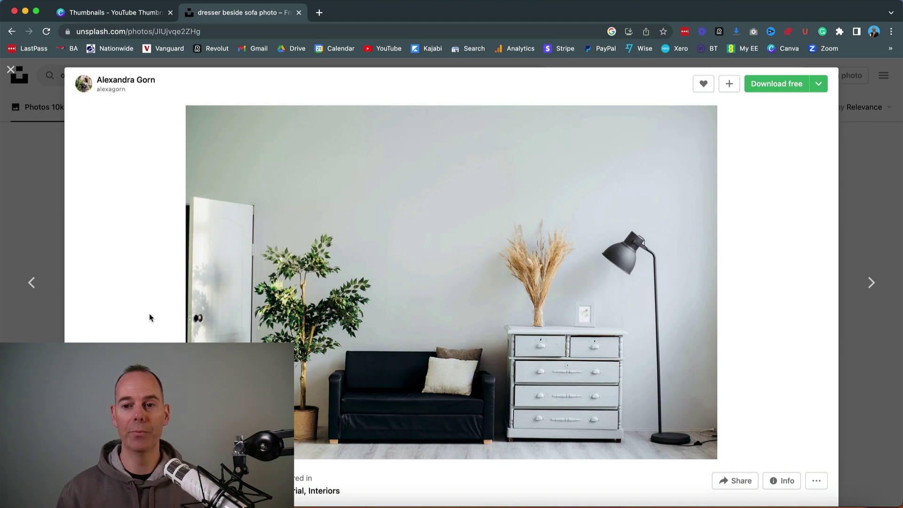
pyautogui.click(781, 88)
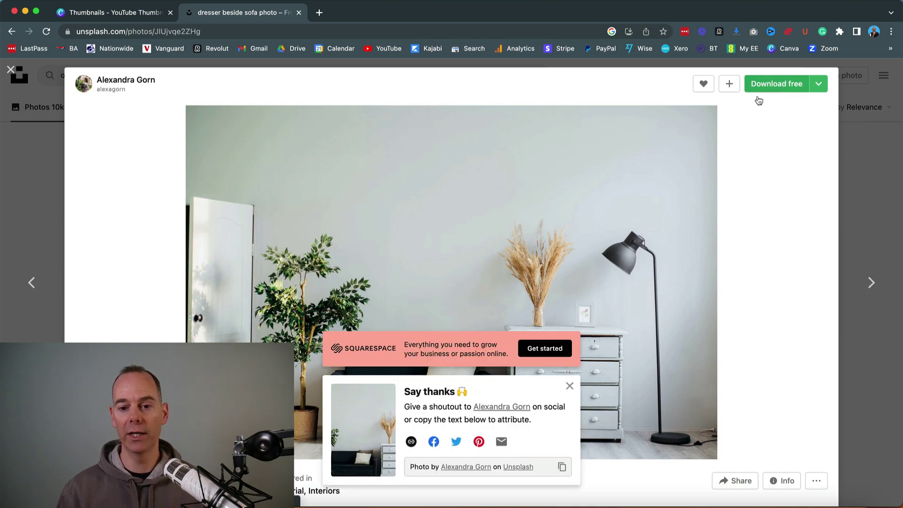
pyautogui.click(636, 357)
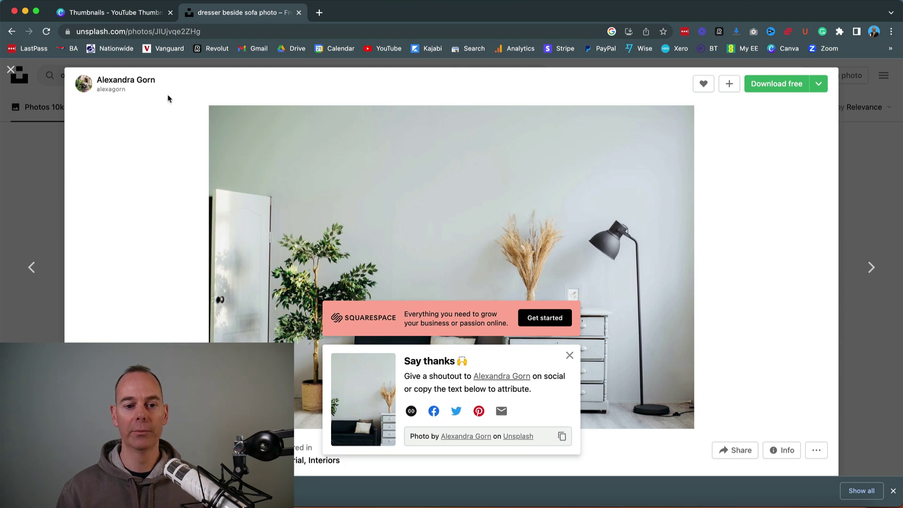
pyautogui.click(116, 12)
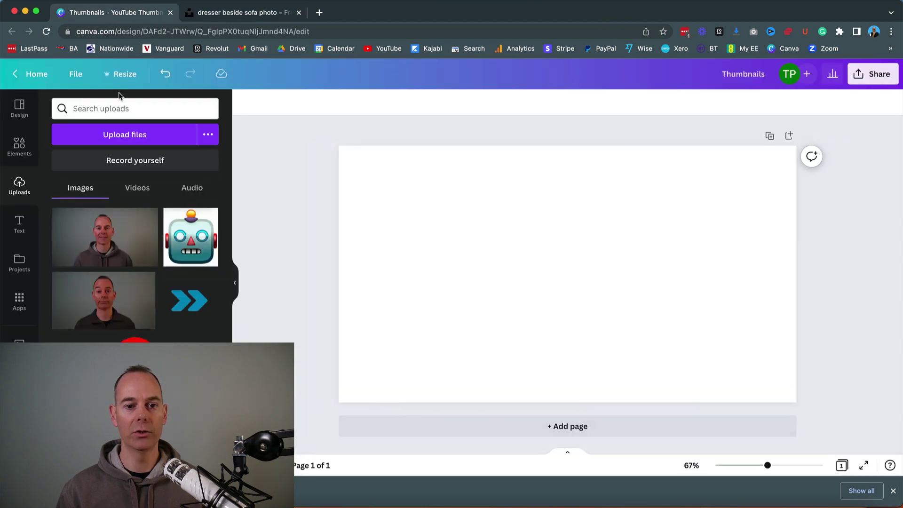
# Upload the downloaded sofa photo from the Downloads folder and add it to the page.
pyautogui.click(128, 137)
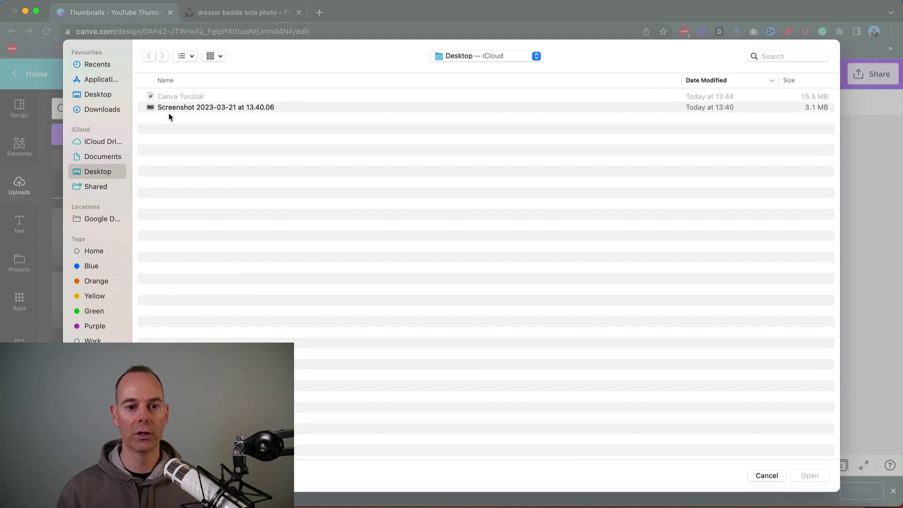
pyautogui.click(108, 110)
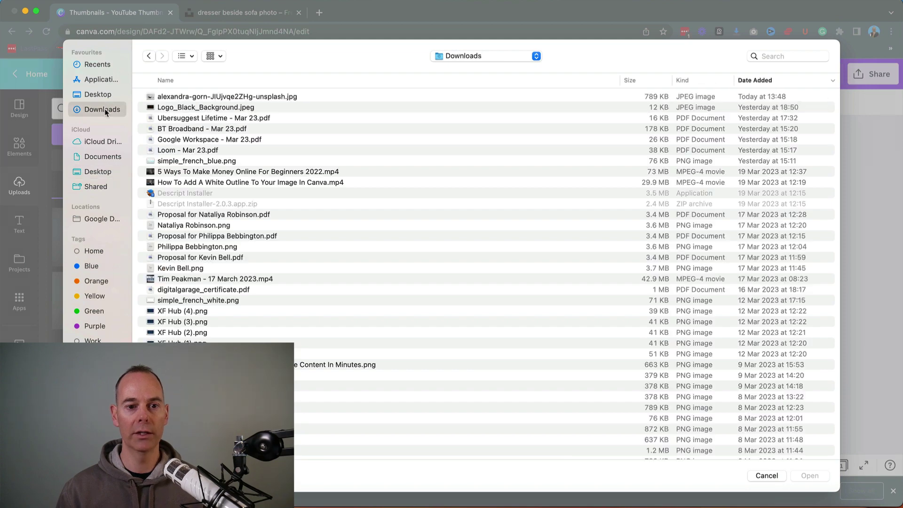
pyautogui.doubleClick(173, 97)
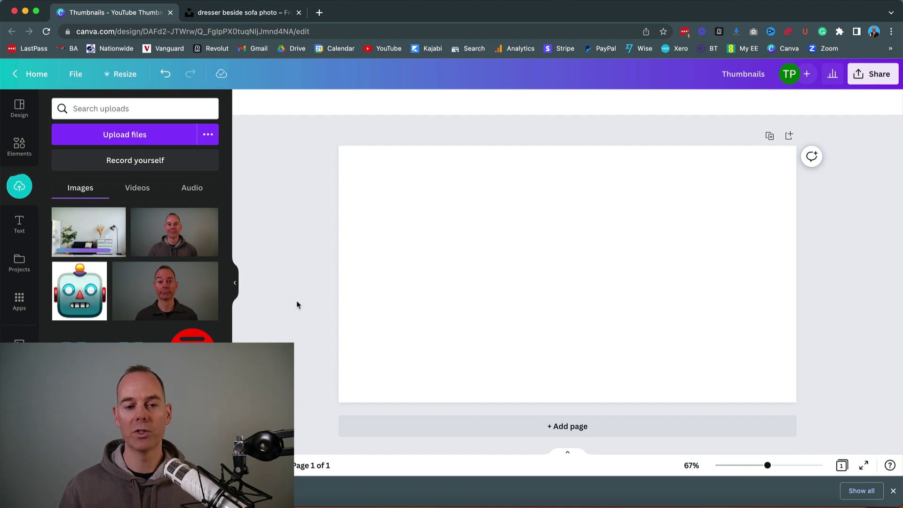
pyautogui.click(89, 233)
# Resize and position the room photo so it covers the whole thumbnail page.
pyautogui.moveTo(610, 258); pyautogui.dragTo(527, 229)
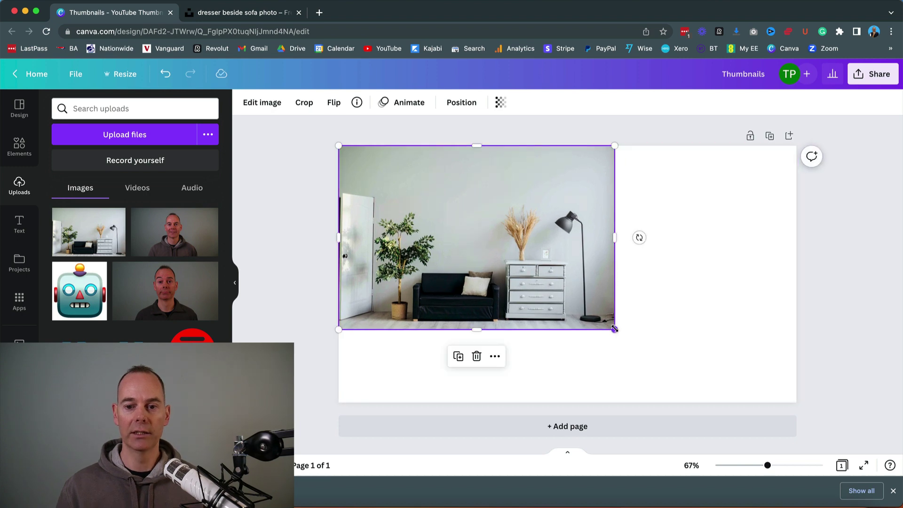
pyautogui.moveTo(627, 332); pyautogui.dragTo(737, 385)
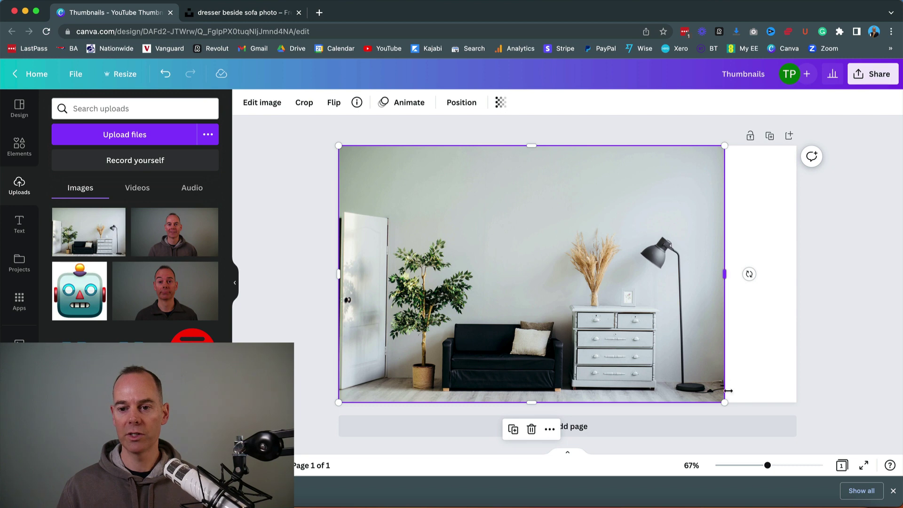
pyautogui.moveTo(725, 403); pyautogui.dragTo(805, 438)
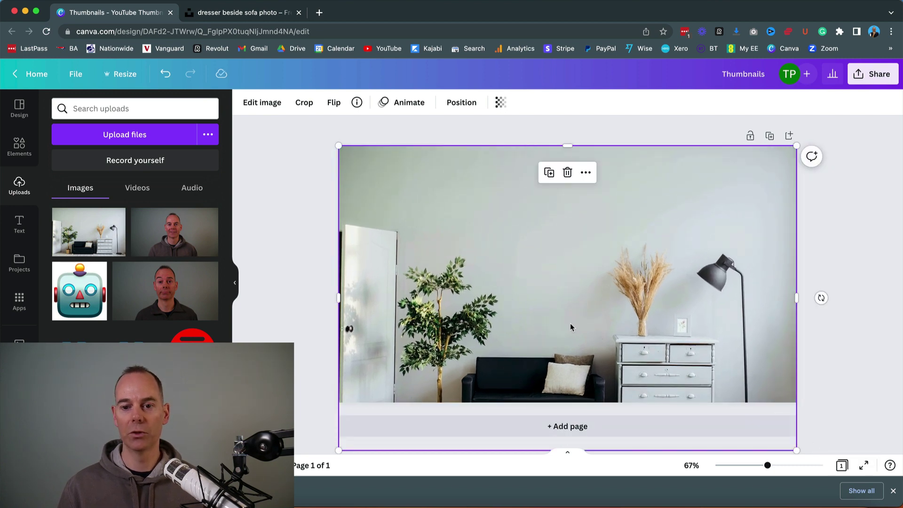
pyautogui.moveTo(571, 327); pyautogui.dragTo(573, 284)
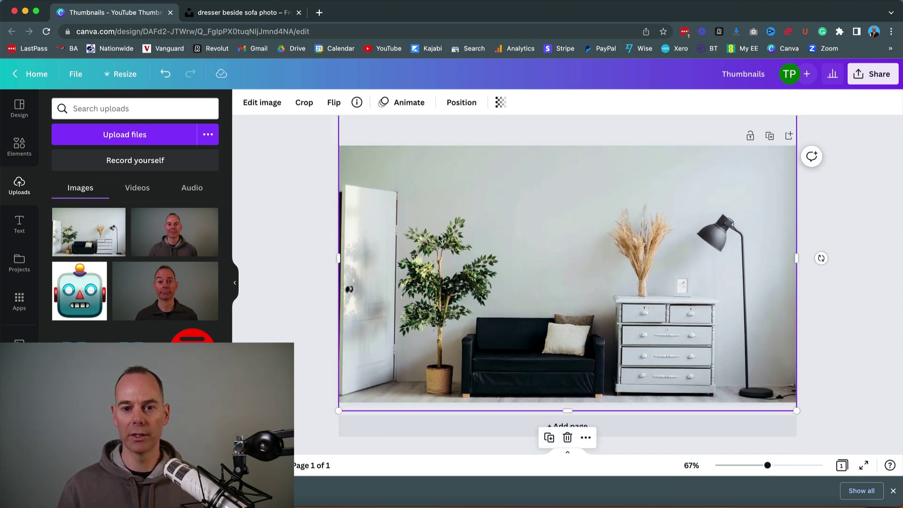
pyautogui.click(328, 221)
pyautogui.click(532, 231)
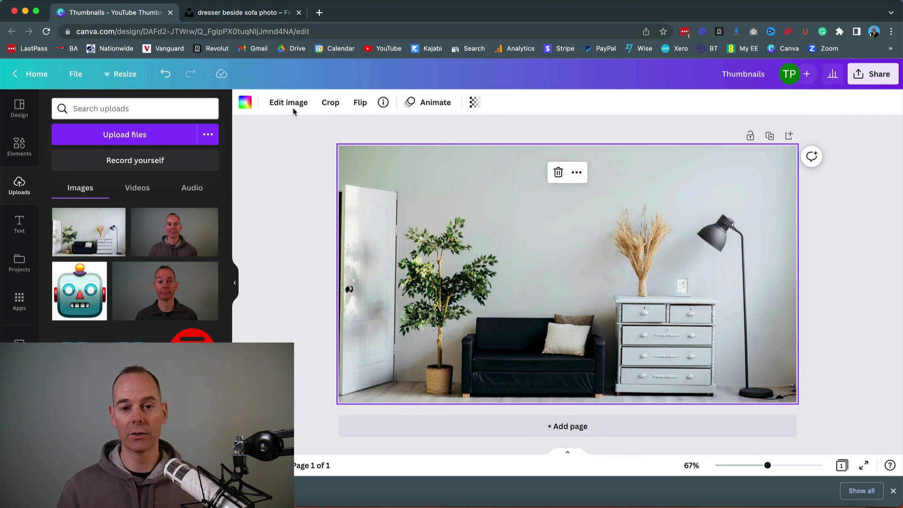
# Set the background photo's transparency to 47.
pyautogui.click(474, 102)
pyautogui.moveTo(474, 146)
pyautogui.mouseDown()
pyautogui.moveTo(418, 147)
pyautogui.moveTo(489, 151)
pyautogui.mouseUp()
pyautogui.click(474, 102)
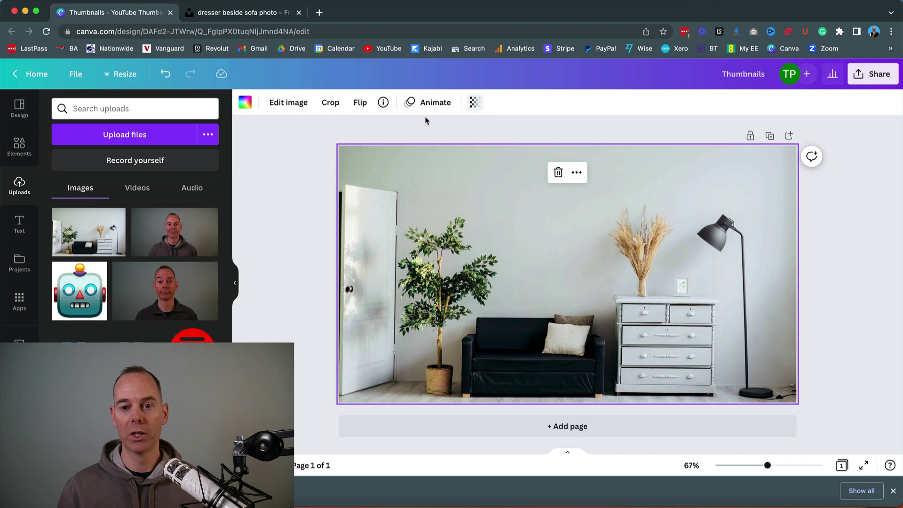
pyautogui.click(288, 165)
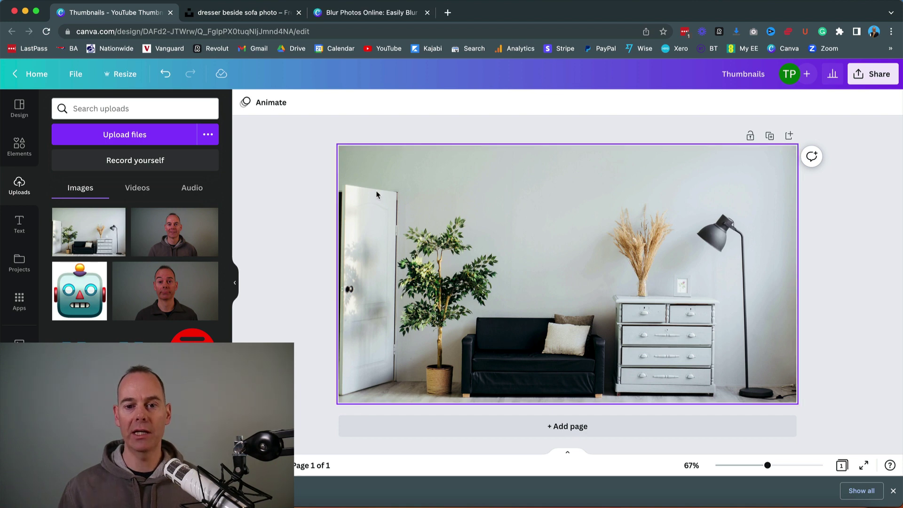
# Set the room photo's Blur adjustment to 10 through Edit image's Adjust settings.
pyautogui.click(390, 191)
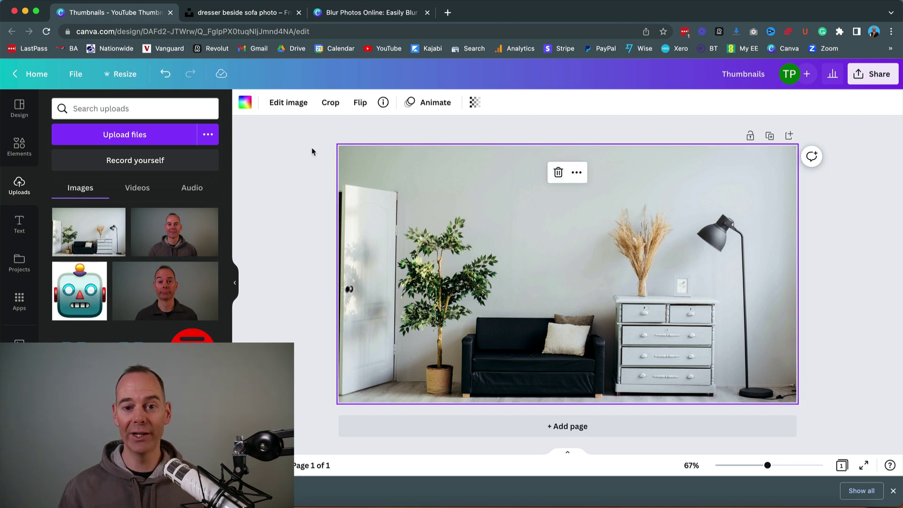
pyautogui.click(283, 104)
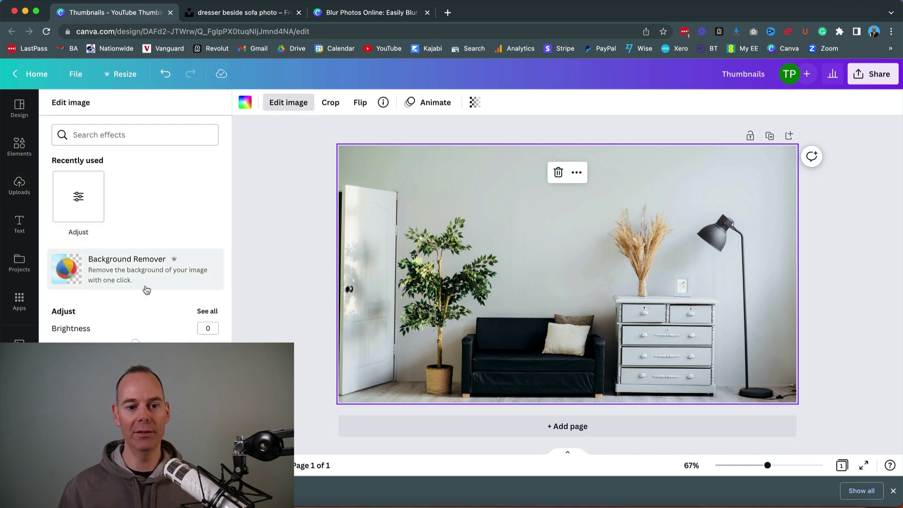
pyautogui.scroll(-2, 144, 297)
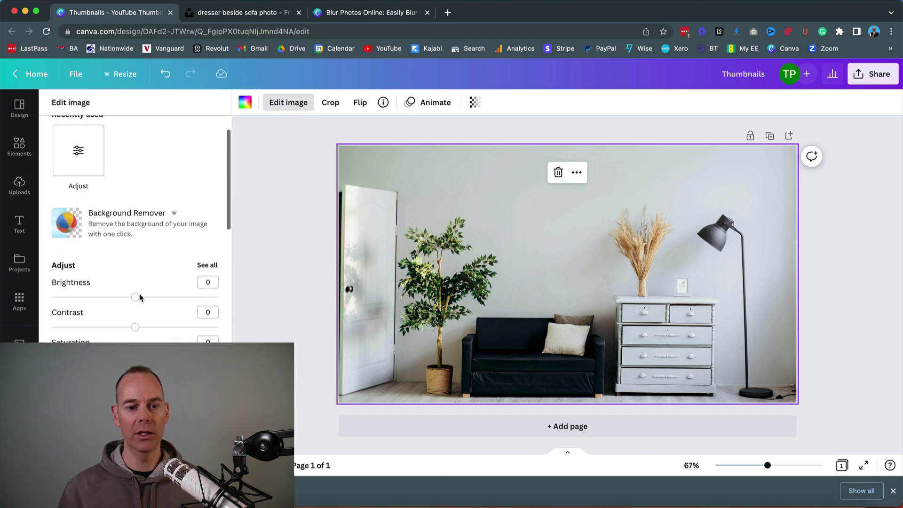
pyautogui.click(206, 266)
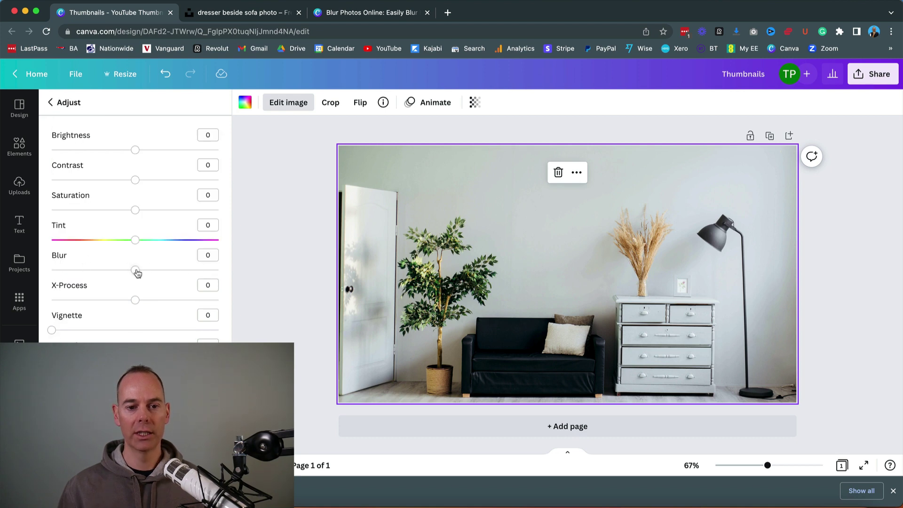
pyautogui.moveTo(137, 273)
pyautogui.mouseDown()
pyautogui.moveTo(164, 275)
pyautogui.moveTo(144, 270)
pyautogui.mouseUp()
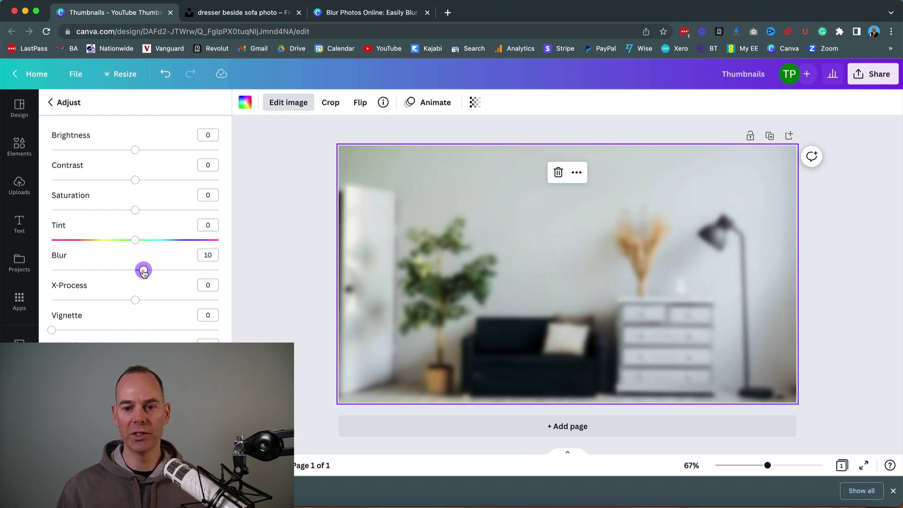
pyautogui.click(284, 270)
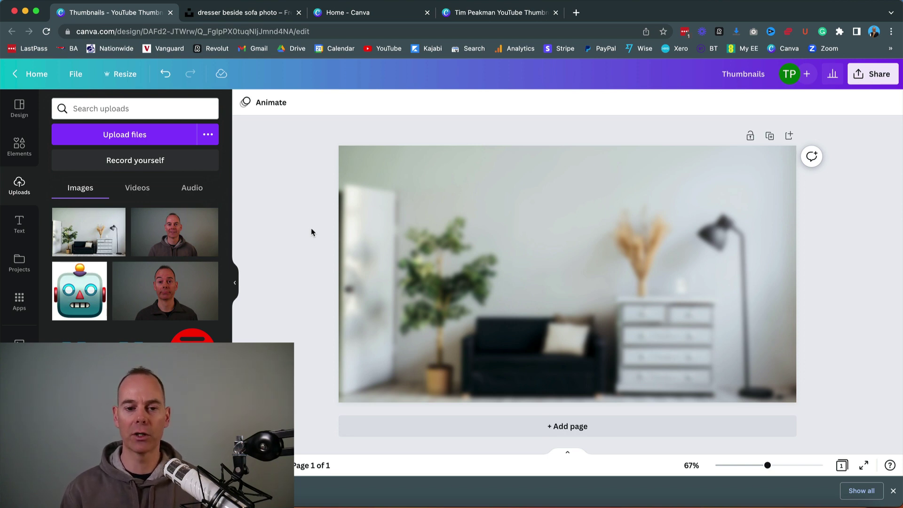
# Add a title and heading text group, delete HEADING, and retype the title as THUMBNAILS.
pyautogui.click(20, 225)
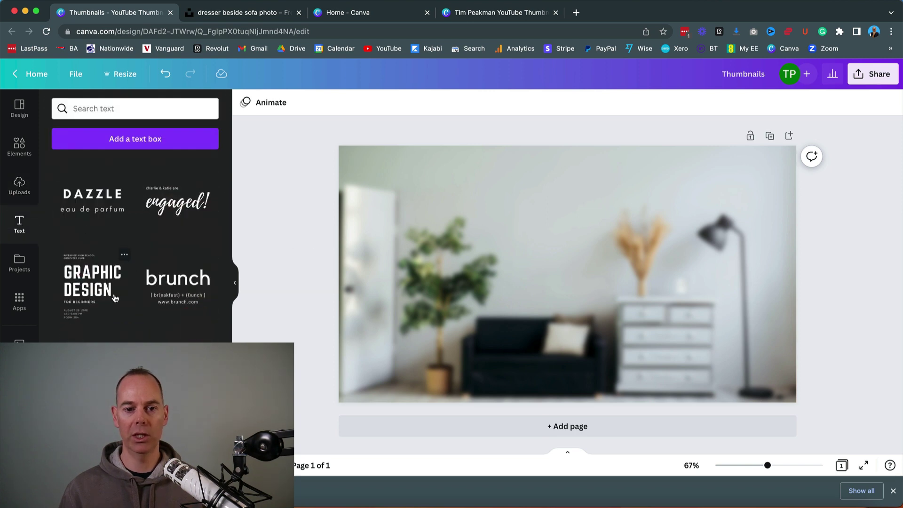
pyautogui.press('cmd+v')
pyautogui.click(539, 303)
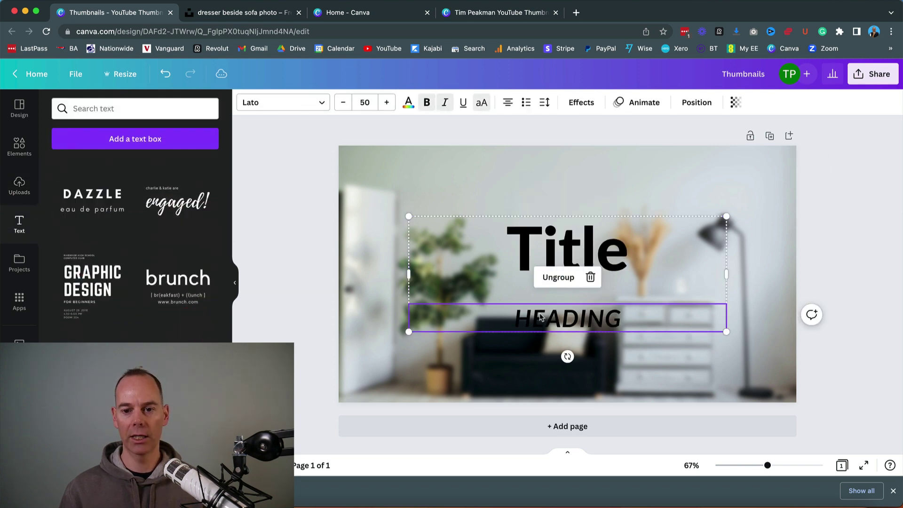
pyautogui.press('Delete')
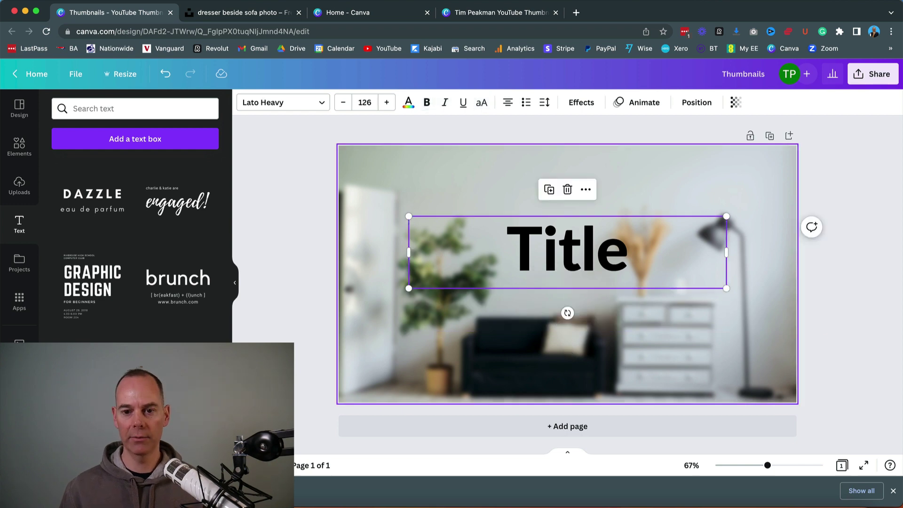
pyautogui.doubleClick(546, 265)
pyautogui.write('T')
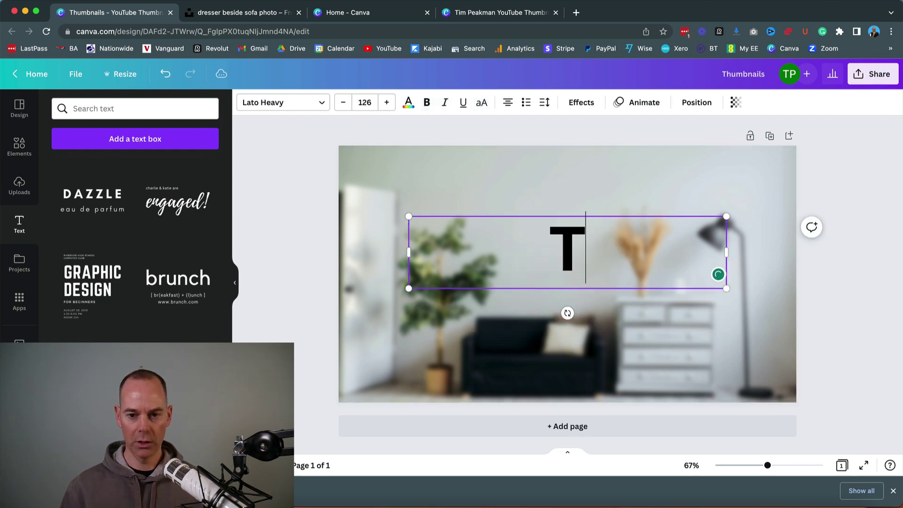
pyautogui.write('HUMBNAILS')
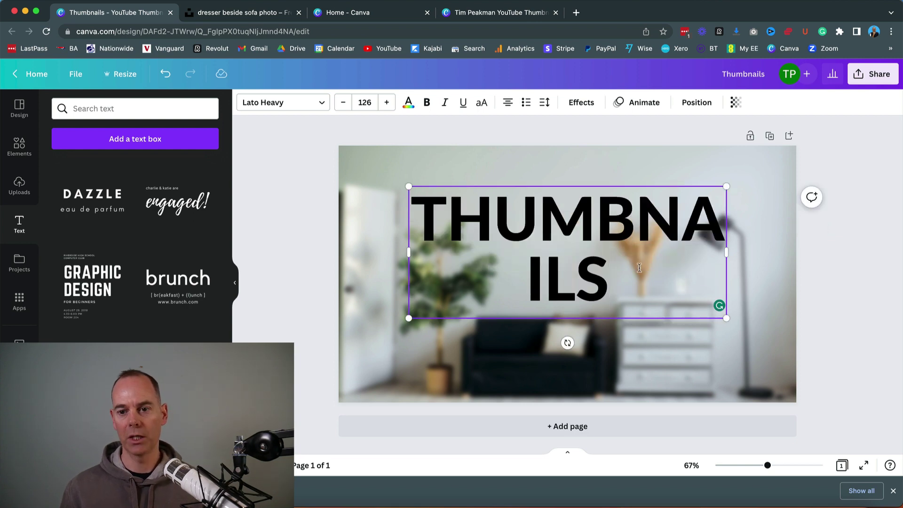
# Set THUMBNAILS to font size 96 so it fits on one line.
pyautogui.moveTo(645, 276); pyautogui.dragTo(421, 215)
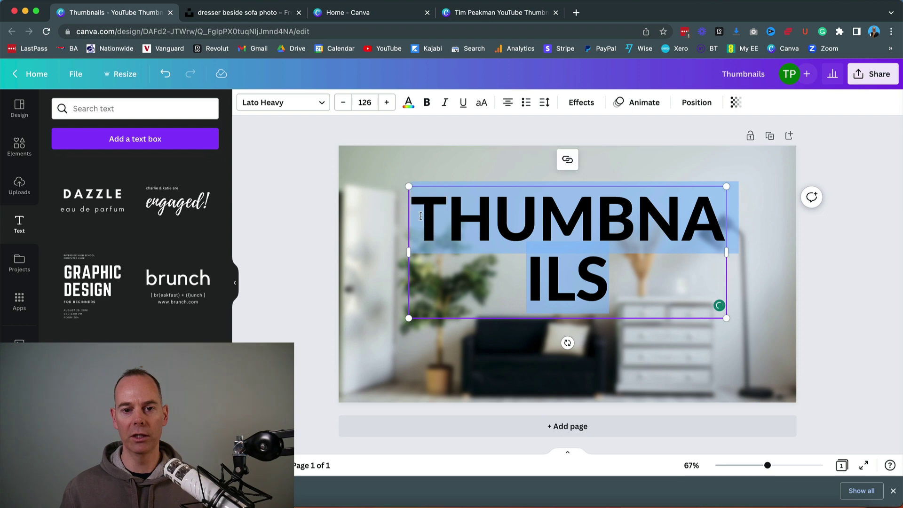
pyautogui.click(365, 102)
pyautogui.scroll(-5, 373, 324)
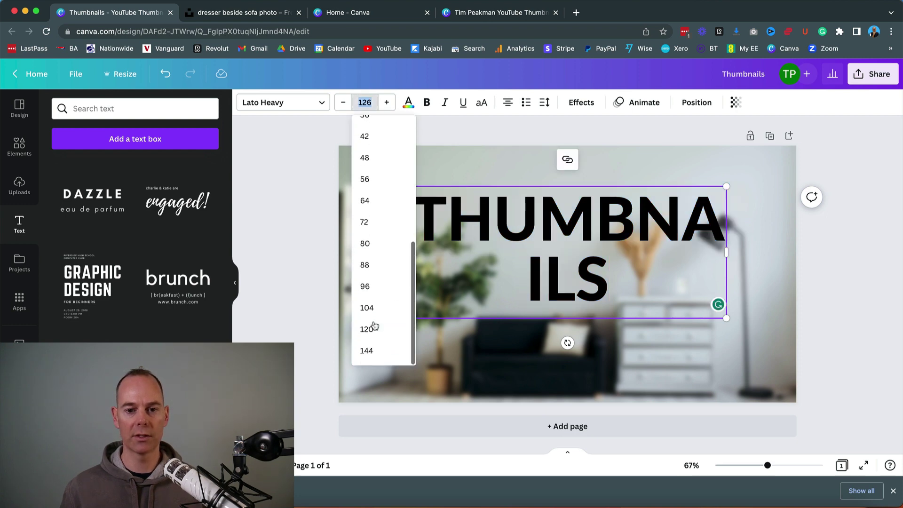
pyautogui.click(371, 304)
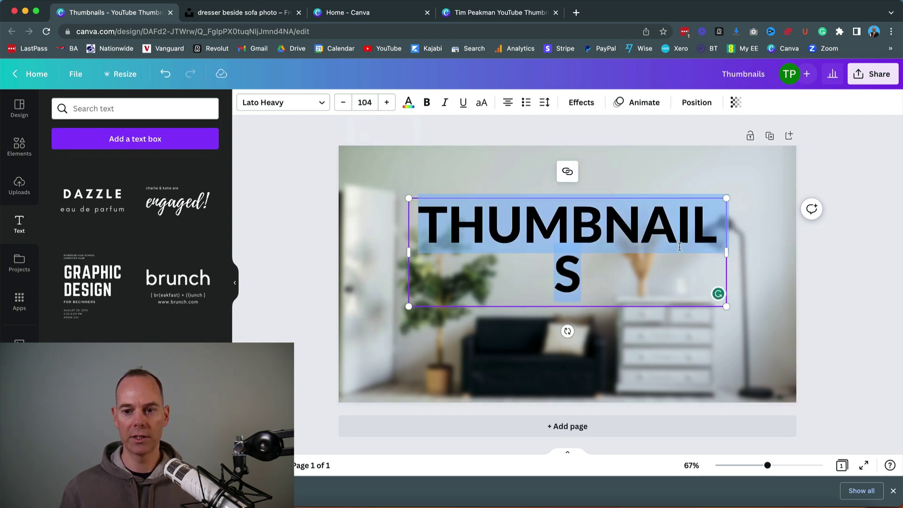
pyautogui.click(364, 102)
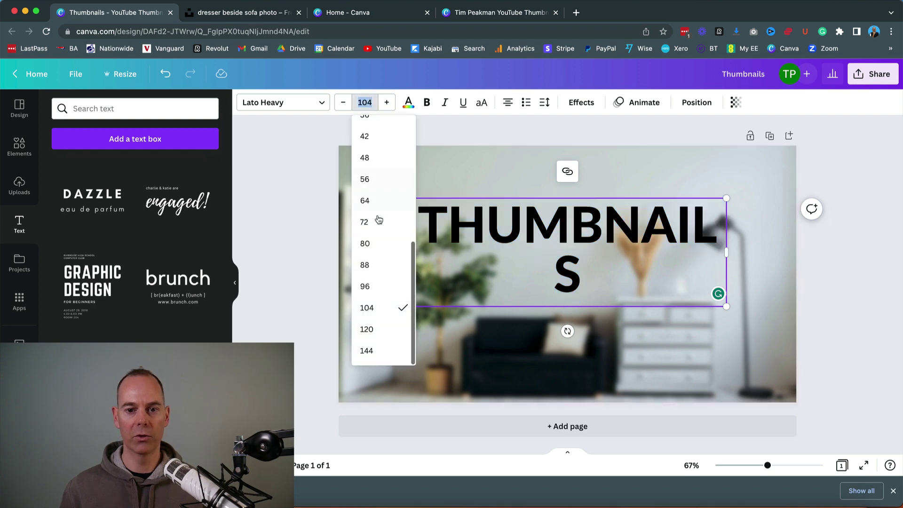
pyautogui.click(377, 285)
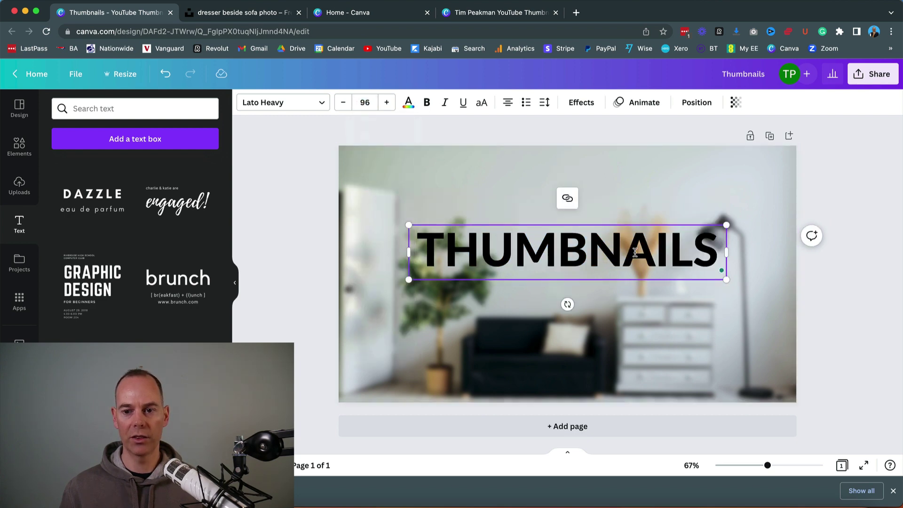
# Add USING on a second line and left-align the title.
pyautogui.click(714, 254)
pyautogui.press('Return')
pyautogui.write('USING')
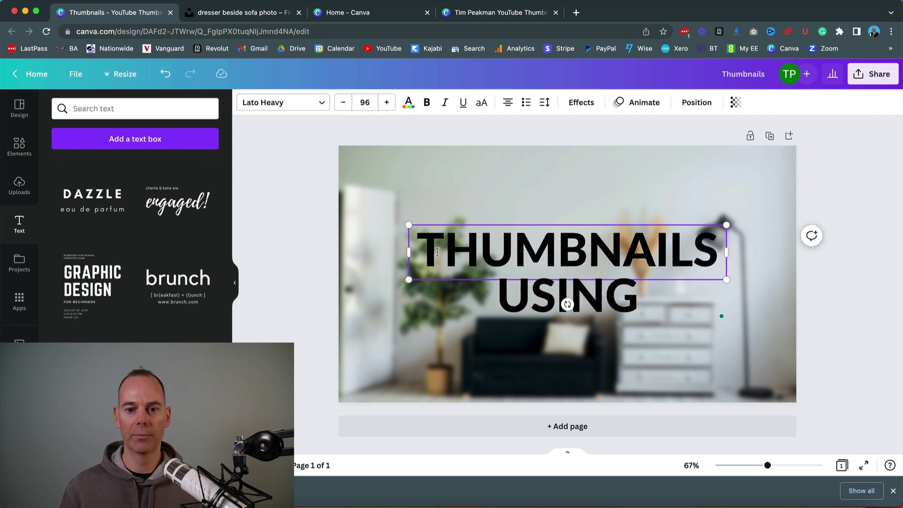
pyautogui.moveTo(427, 252); pyautogui.dragTo(649, 301)
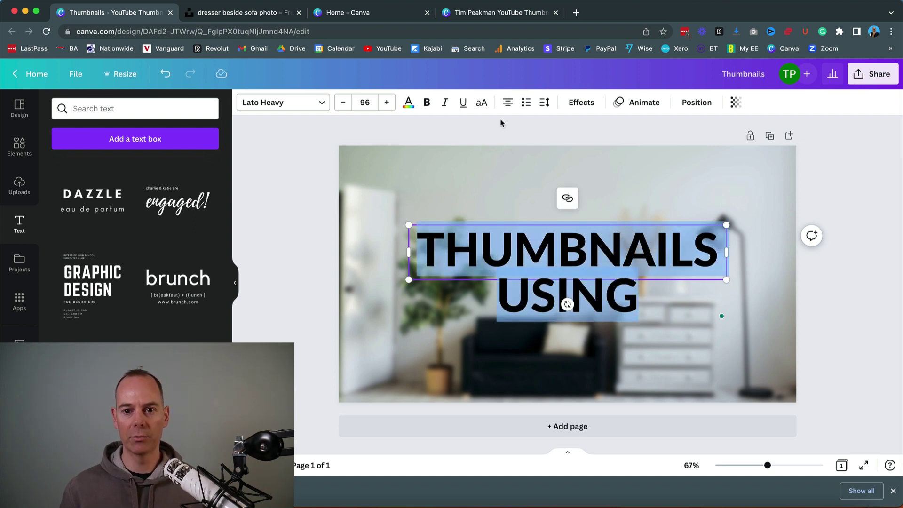
pyautogui.click(507, 104)
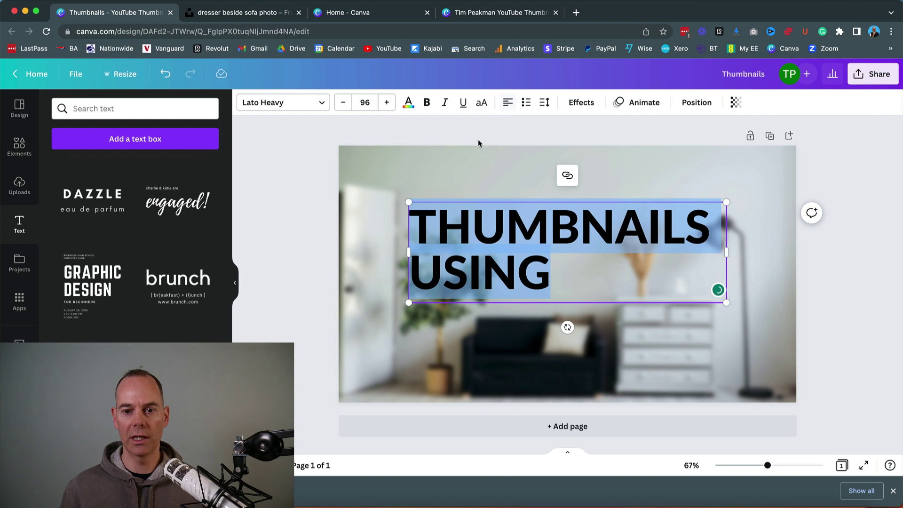
pyautogui.click(295, 231)
# Move the THUMBNAILS USING title to the photo's upper left.
pyautogui.click(467, 241)
pyautogui.moveTo(468, 240); pyautogui.dragTo(423, 229)
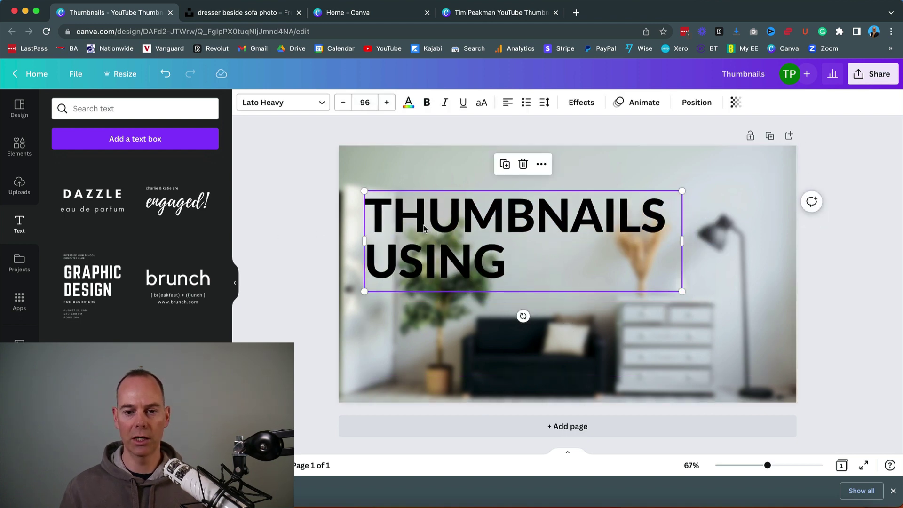
pyautogui.click(310, 230)
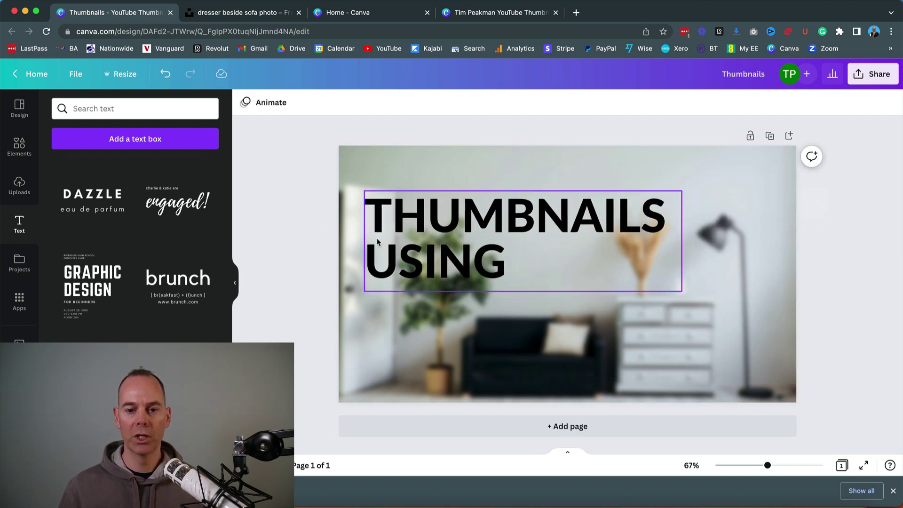
pyautogui.click(499, 254)
pyautogui.moveTo(509, 256)
pyautogui.mouseDown()
pyautogui.moveTo(415, 222)
pyautogui.moveTo(507, 253)
pyautogui.mouseUp()
# Make the whole THUMBNAILS USING title bold.
pyautogui.doubleClick(507, 253)
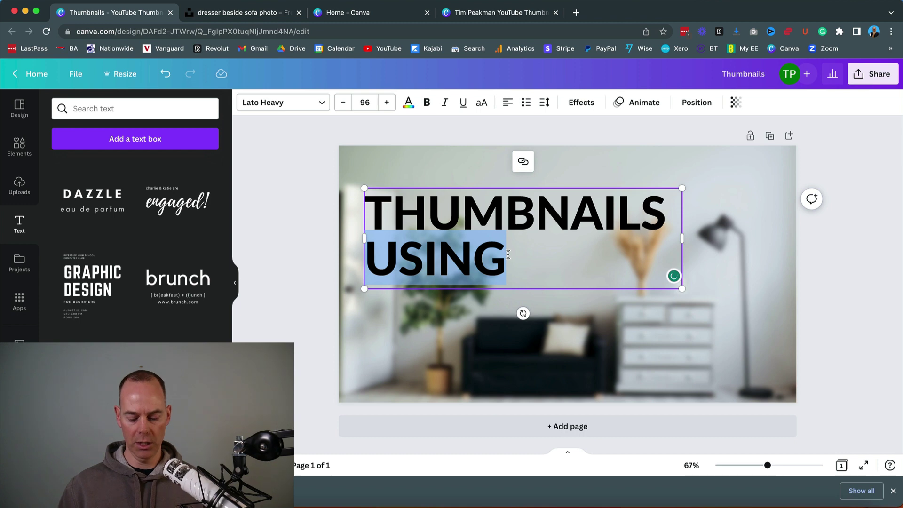
pyautogui.press('super+b')
pyautogui.press('super+a')
pyautogui.press('super+b')
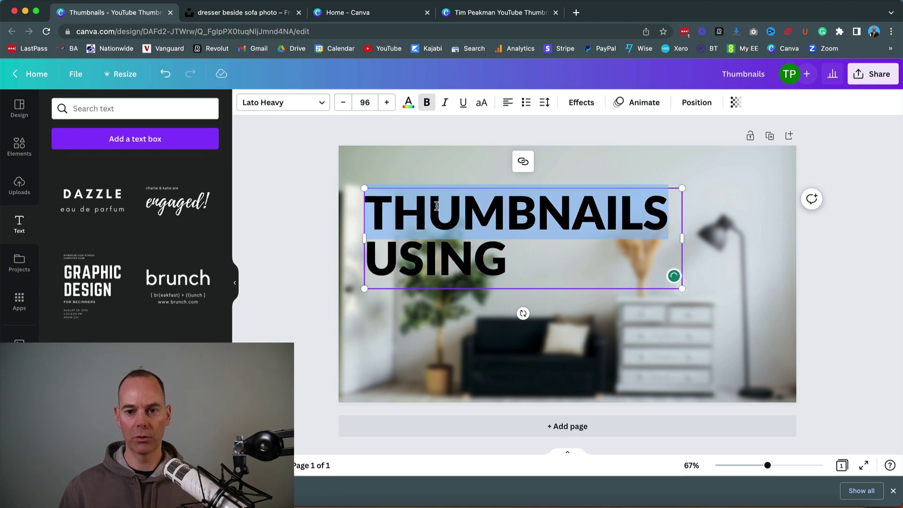
pyautogui.click(306, 221)
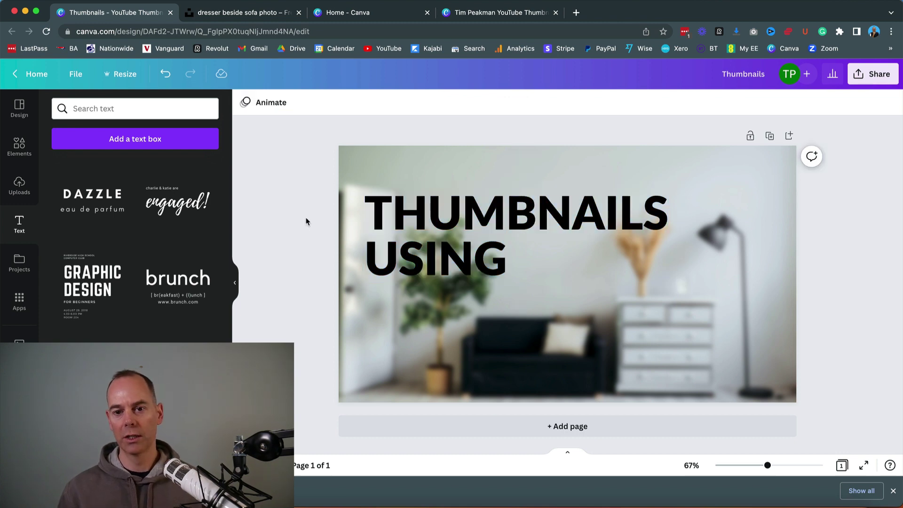
# Insert a size-10 empty line between THUMBNAILS and USING to adjust the spacing.
pyautogui.click(671, 210)
pyautogui.click(664, 213)
pyautogui.press('Return')
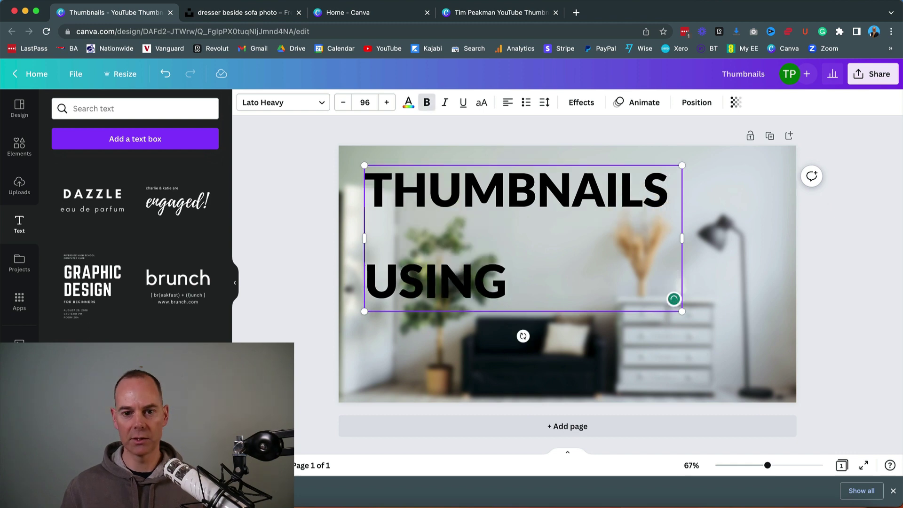
pyautogui.click(365, 102)
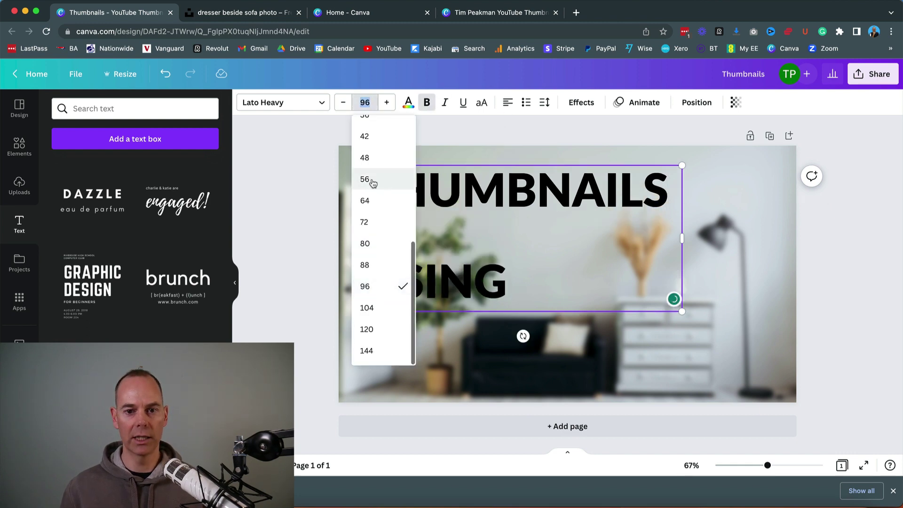
pyautogui.scroll(5, 371, 189)
pyautogui.click(369, 173)
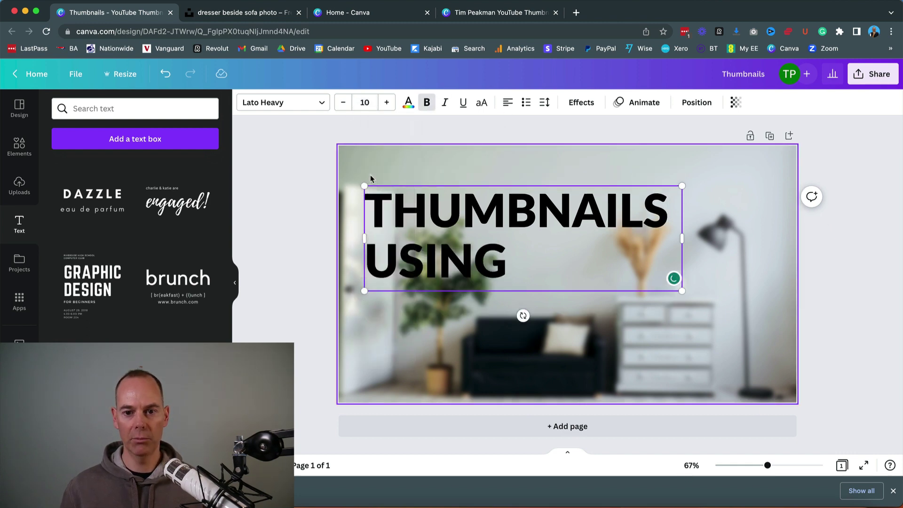
pyautogui.click(306, 247)
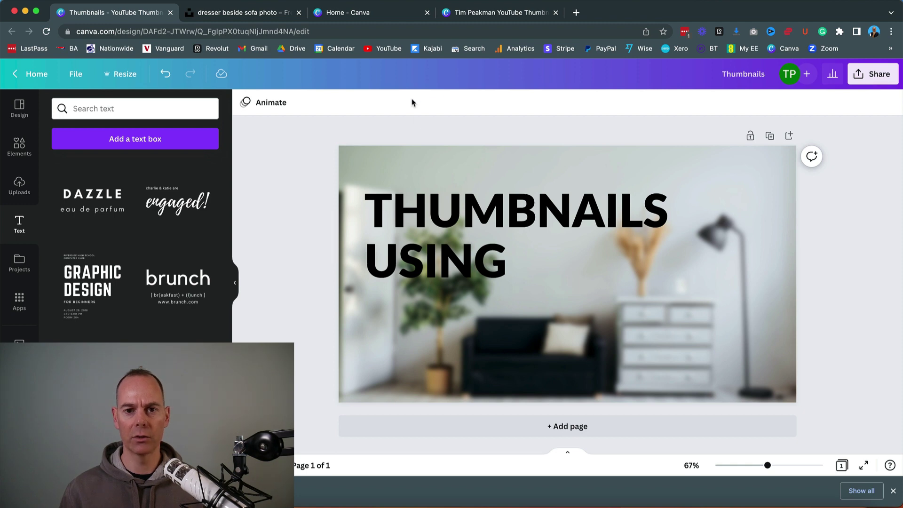
# Close the extra Canva tabs and search Google Images for 'canva logo transparent background'.
pyautogui.click(426, 13)
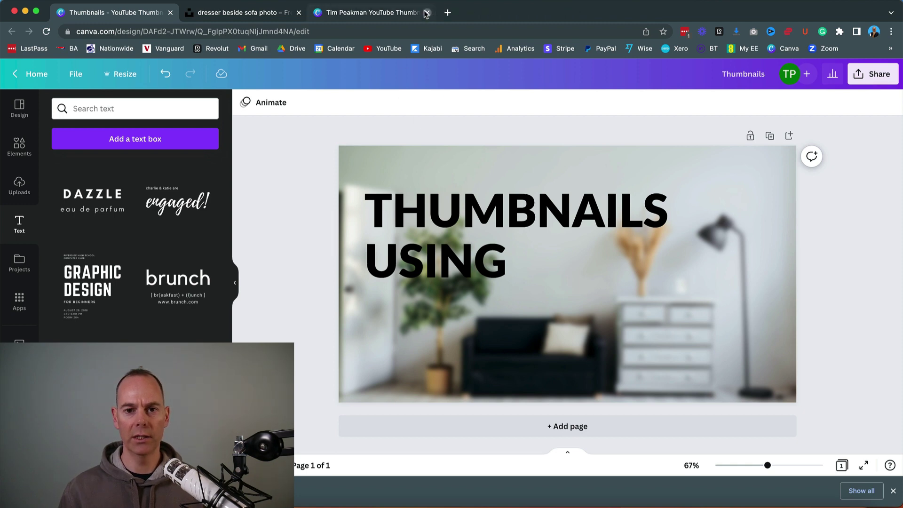
pyautogui.click(425, 13)
pyautogui.click(320, 13)
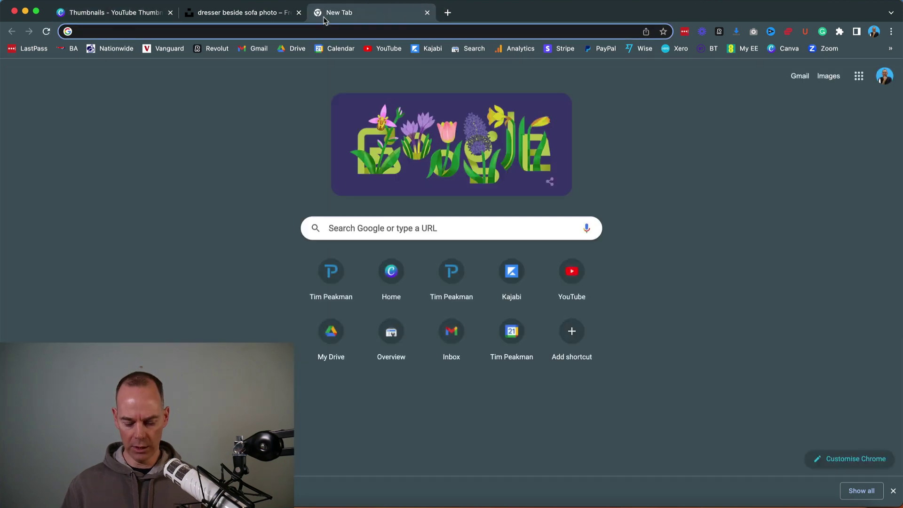
pyautogui.write('can')
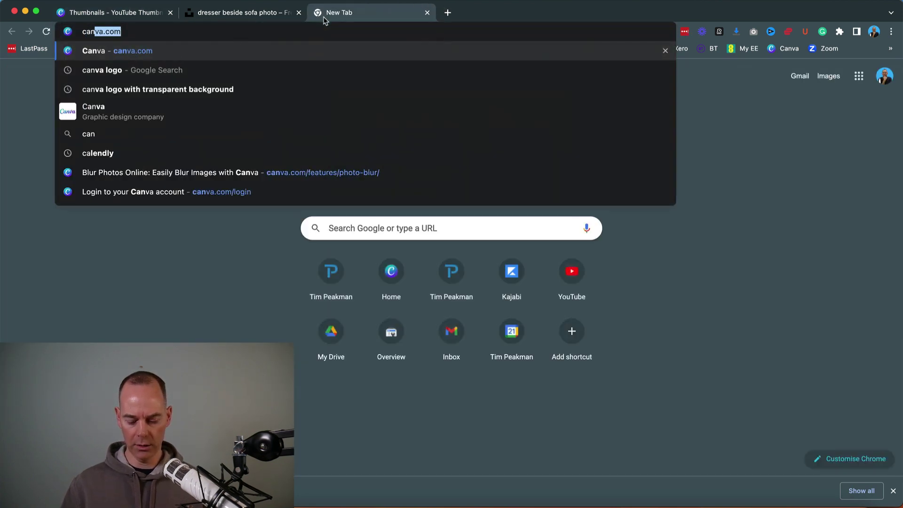
pyautogui.write('va logo')
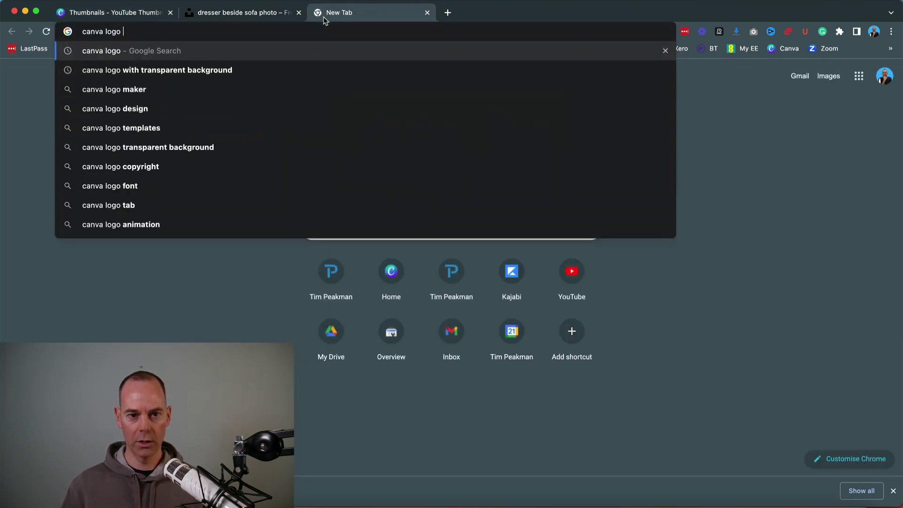
pyautogui.press('Return')
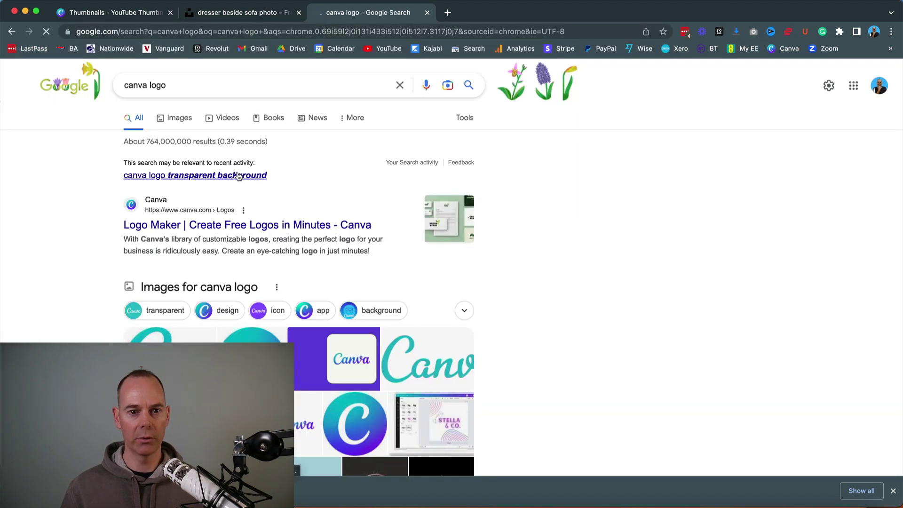
pyautogui.click(233, 176)
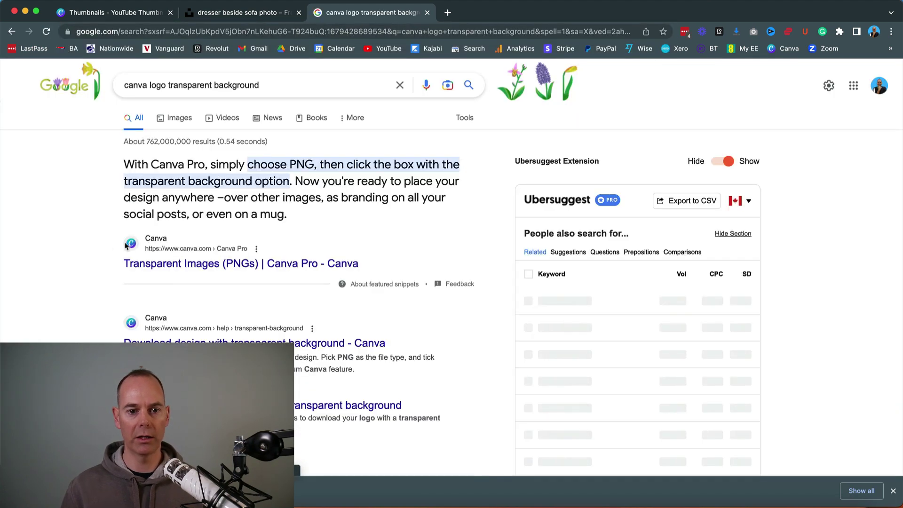
pyautogui.click(190, 121)
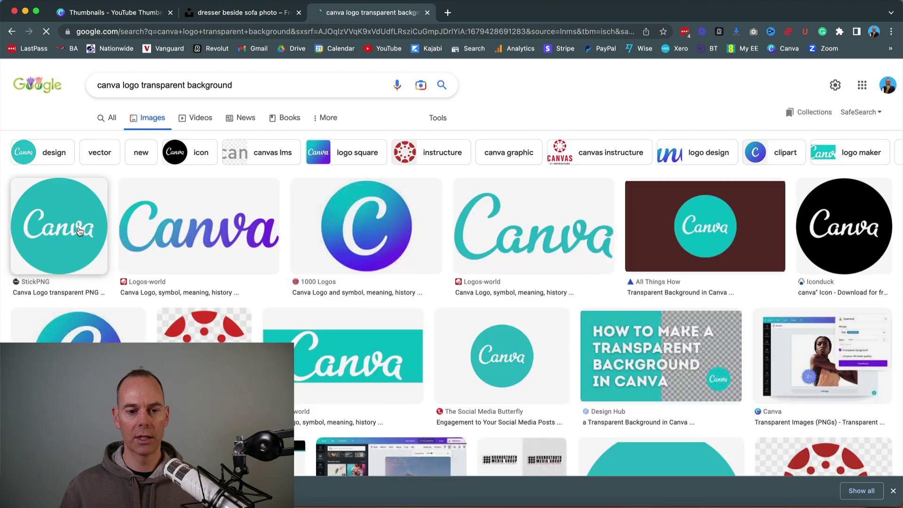
# Open the full-size Logos-world gradient Canva logo in its own tab.
pyautogui.scroll(-1, 202, 234)
pyautogui.click(202, 234)
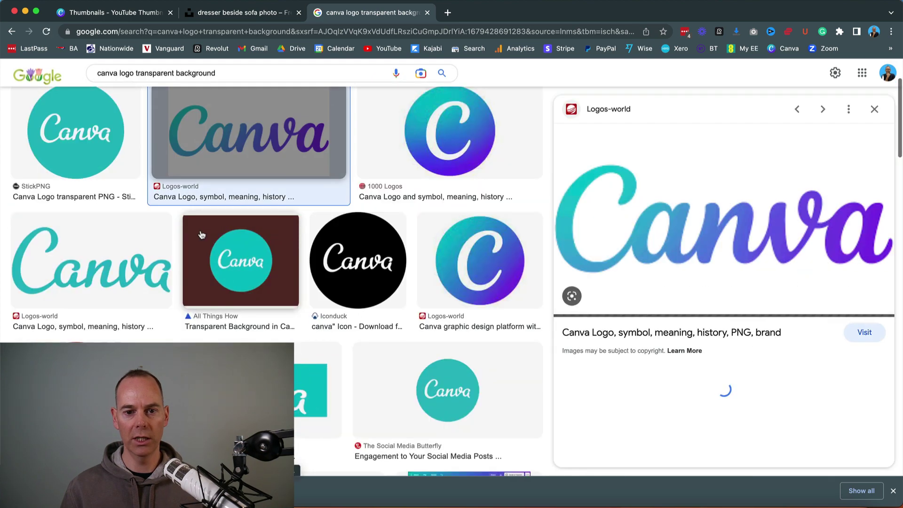
pyautogui.rightClick(704, 241)
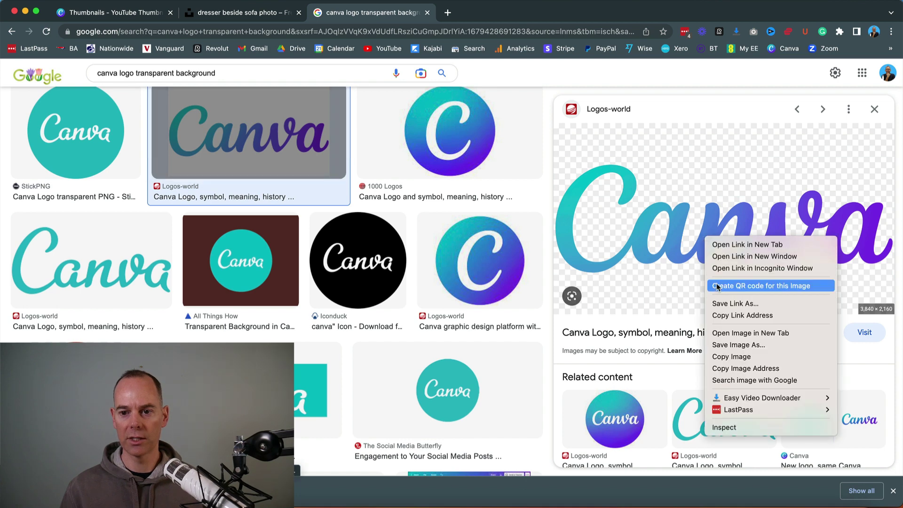
pyautogui.click(724, 332)
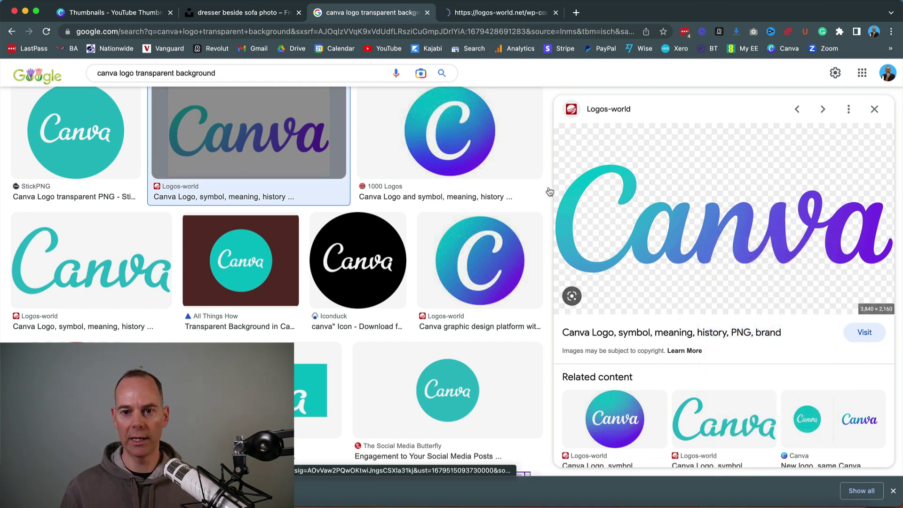
pyautogui.click(480, 14)
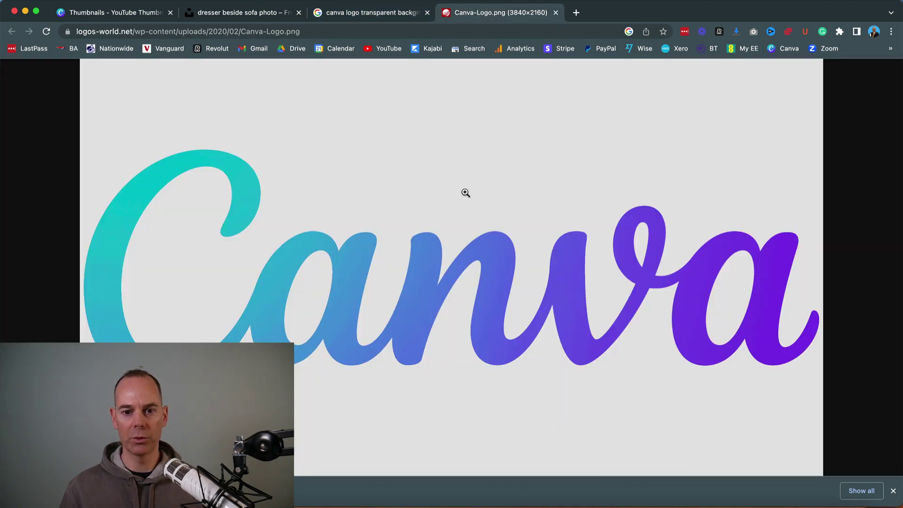
# Save Canva-Logo.png to the computer and return to the Canva design.
pyautogui.rightClick(414, 187)
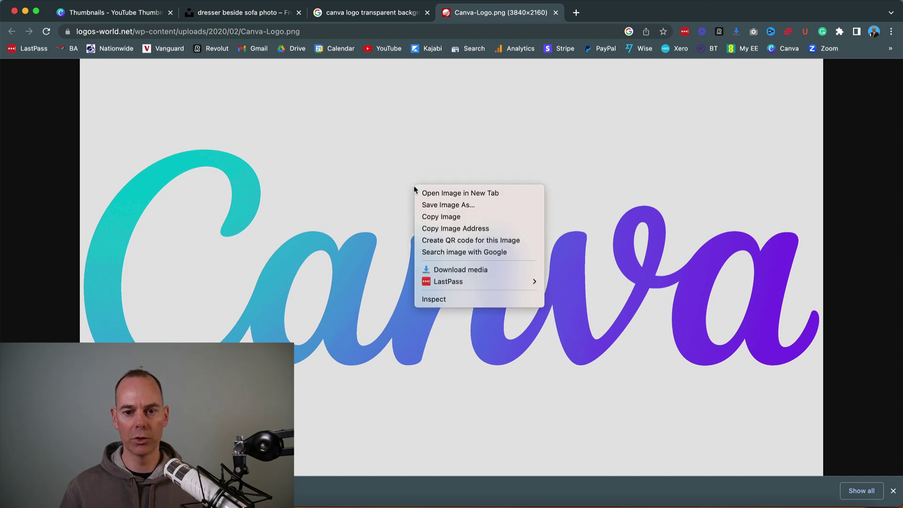
pyautogui.click(429, 206)
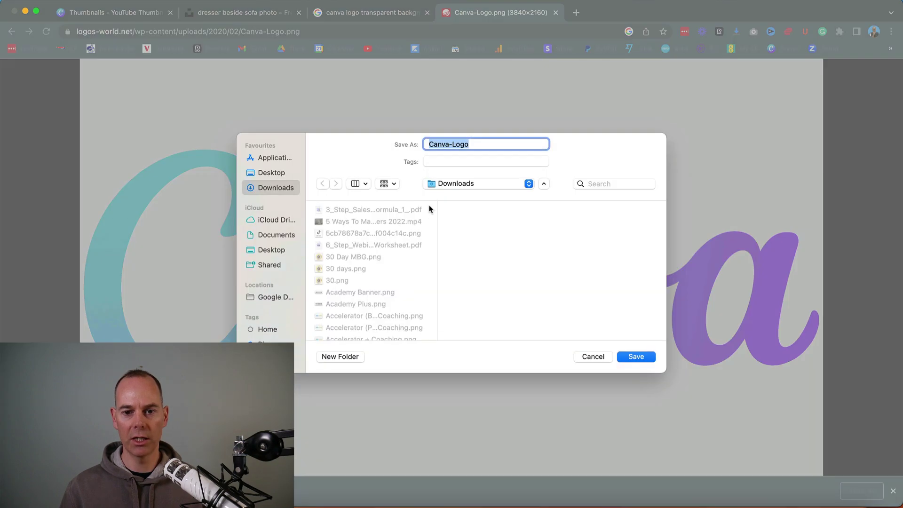
pyautogui.press('Return')
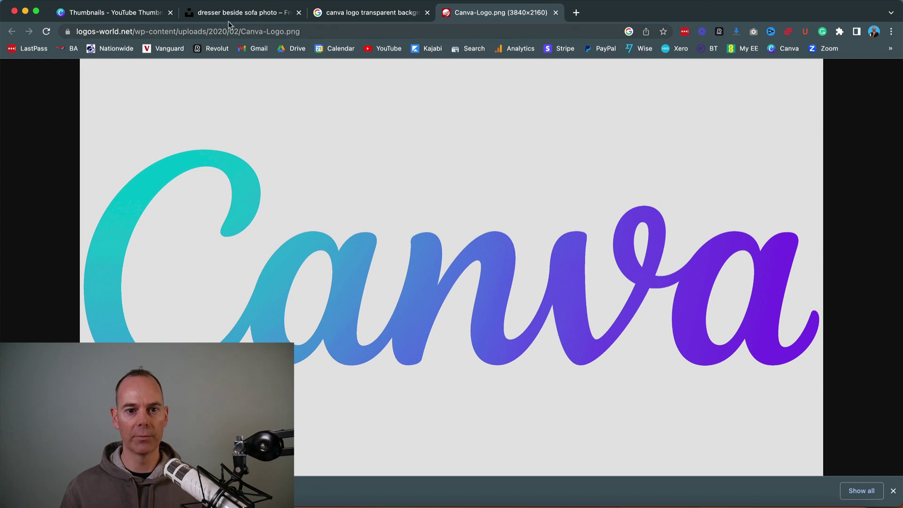
pyautogui.click(141, 17)
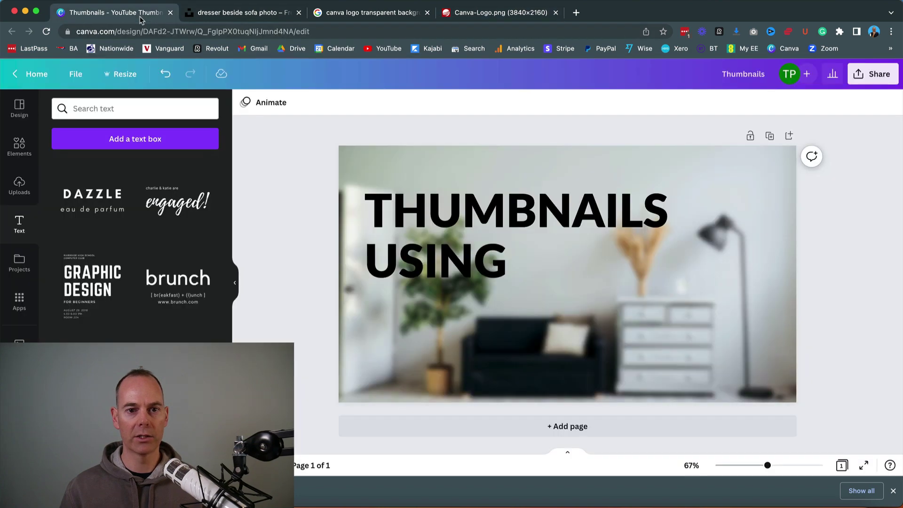
# Close the sofa photo tab and drop the Canva logo image onto the thumbnail.
pyautogui.click(254, 16)
pyautogui.click(298, 13)
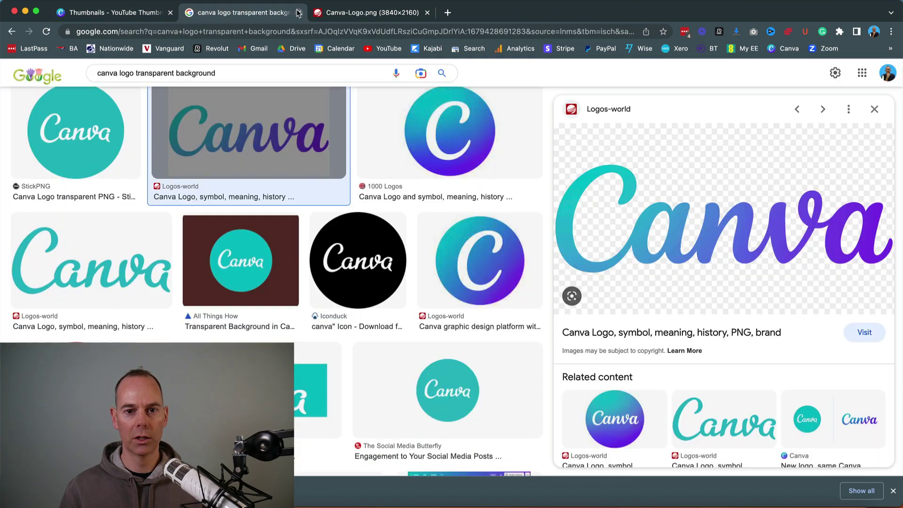
pyautogui.click(73, 17)
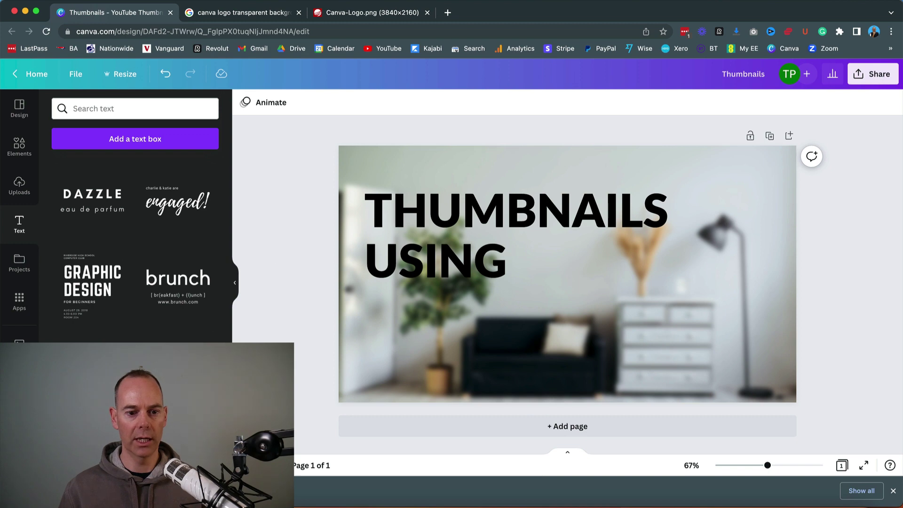
pyautogui.moveTo(362, 400); pyautogui.dragTo(485, 358)
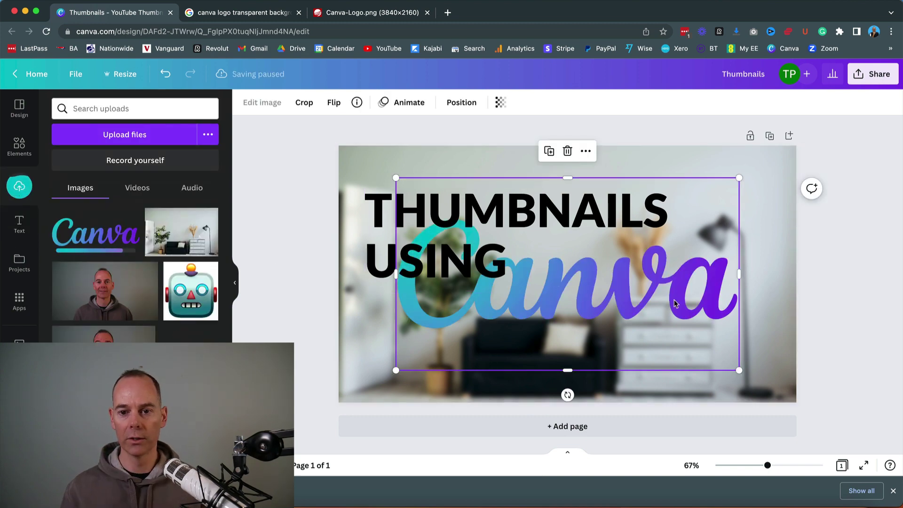
# Crop away the empty space above and below the Canva logo.
pyautogui.doubleClick(683, 303)
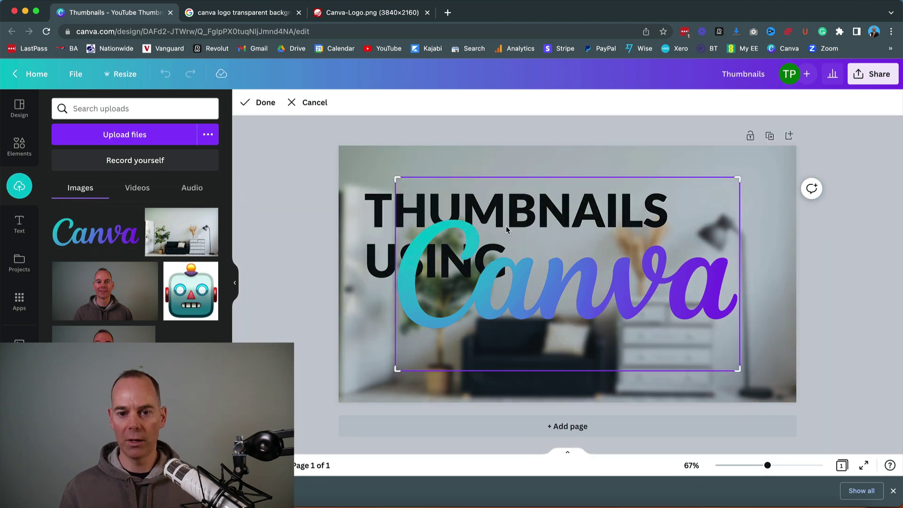
pyautogui.moveTo(396, 178); pyautogui.dragTo(392, 218)
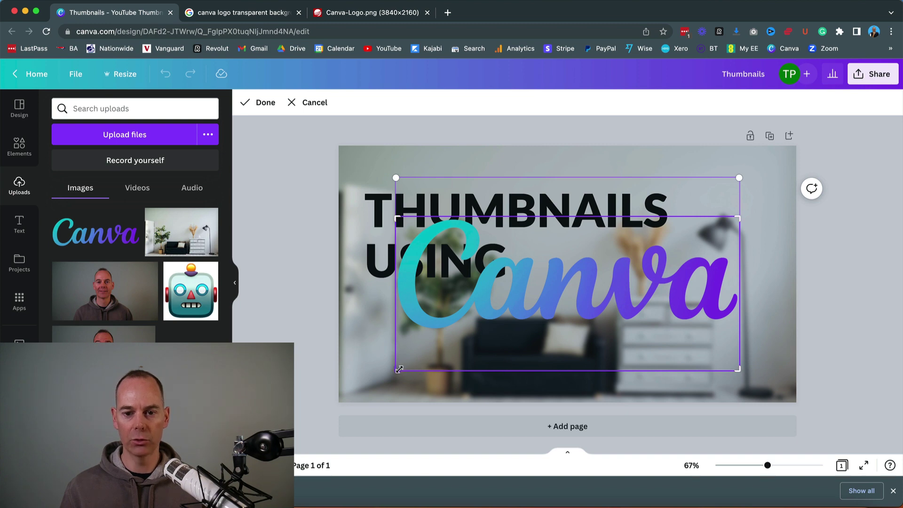
pyautogui.moveTo(400, 368); pyautogui.dragTo(387, 332)
pyautogui.click(352, 332)
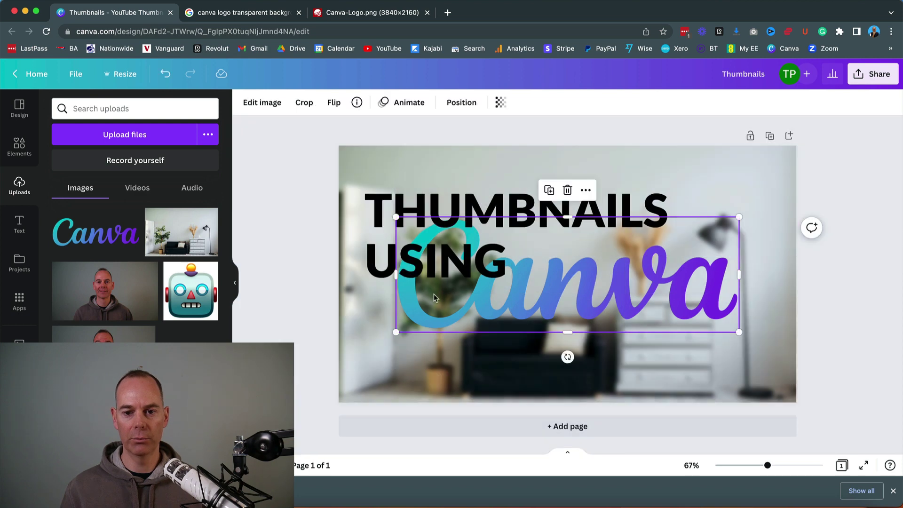
# Shrink the Canva logo and place it on the left under USING.
pyautogui.moveTo(429, 310); pyautogui.dragTo(394, 340)
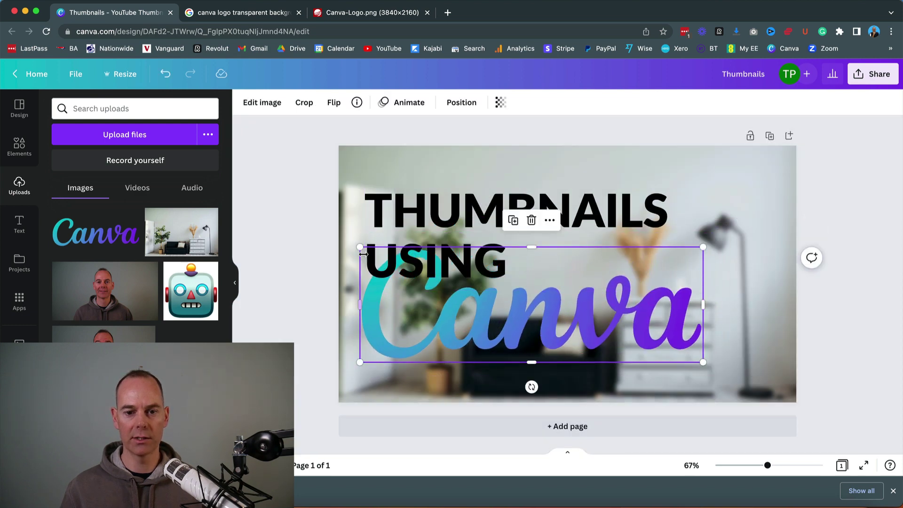
pyautogui.moveTo(360, 247); pyautogui.dragTo(477, 286)
pyautogui.moveTo(489, 322); pyautogui.dragTo(376, 326)
pyautogui.click(318, 282)
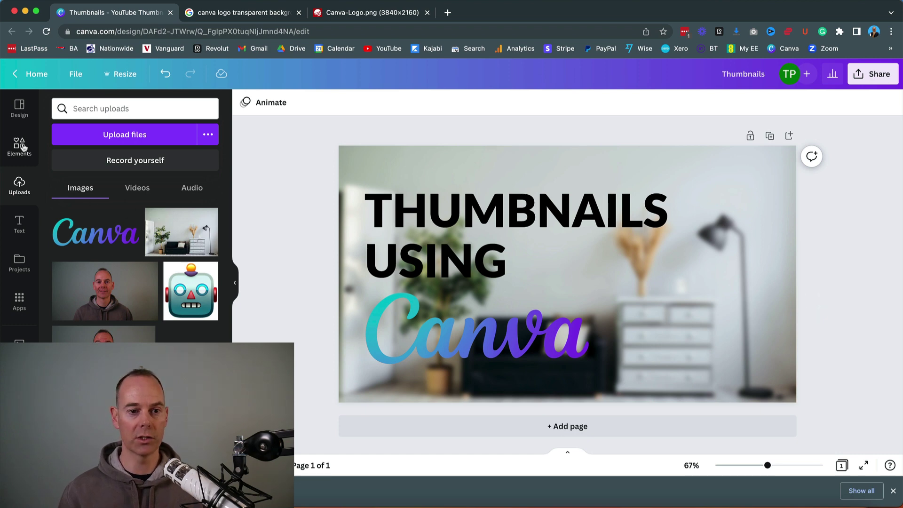
# Add a square, fit it behind THUMBNAILS, and make its fill white.
pyautogui.click(20, 145)
pyautogui.click(66, 263)
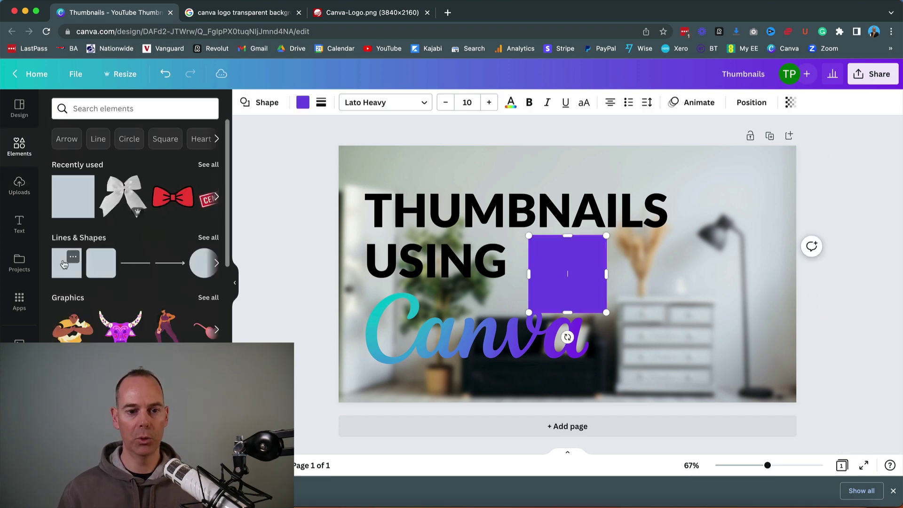
pyautogui.click(585, 256)
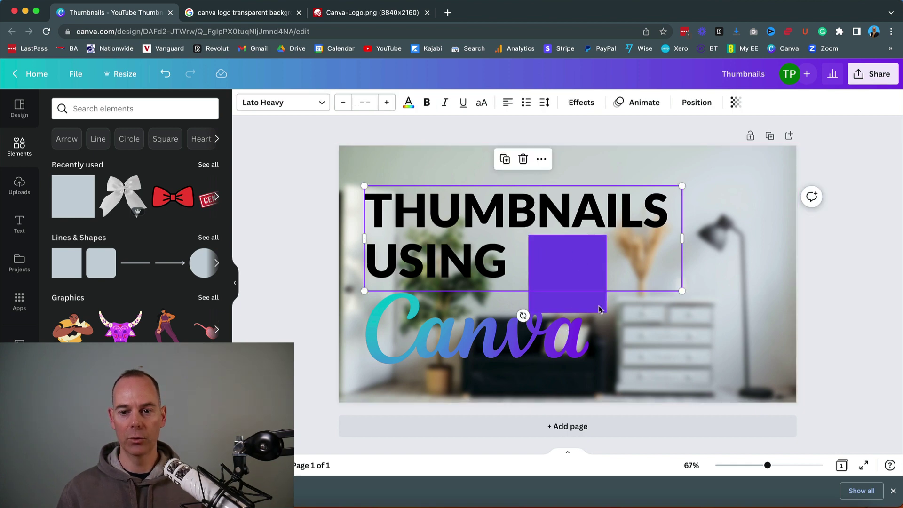
pyautogui.moveTo(599, 309); pyautogui.dragTo(674, 229)
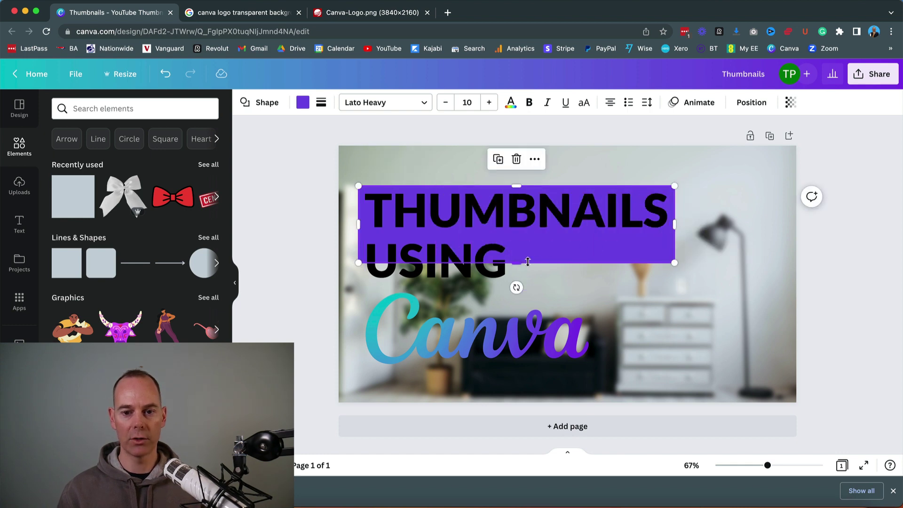
pyautogui.moveTo(519, 262); pyautogui.dragTo(517, 239)
pyautogui.click(303, 103)
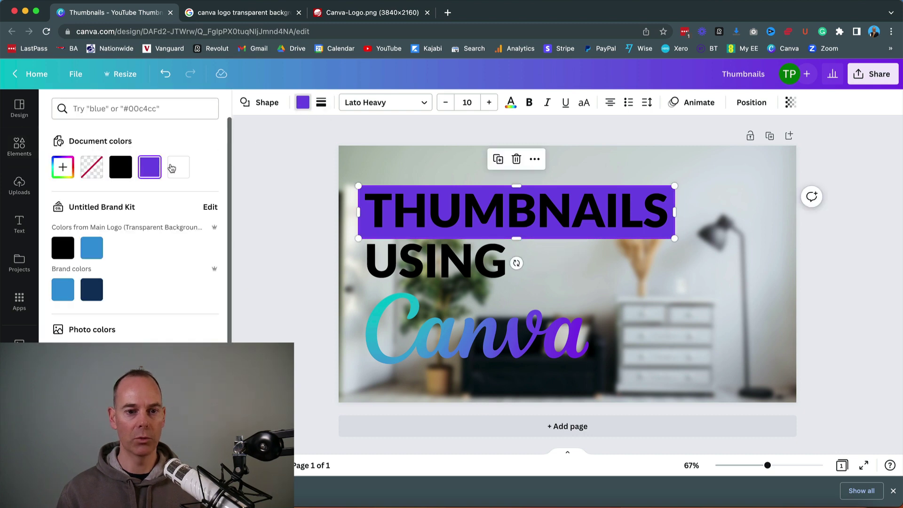
pyautogui.click(178, 167)
pyautogui.click(306, 238)
# Change the word USING to white text.
pyautogui.click(368, 259)
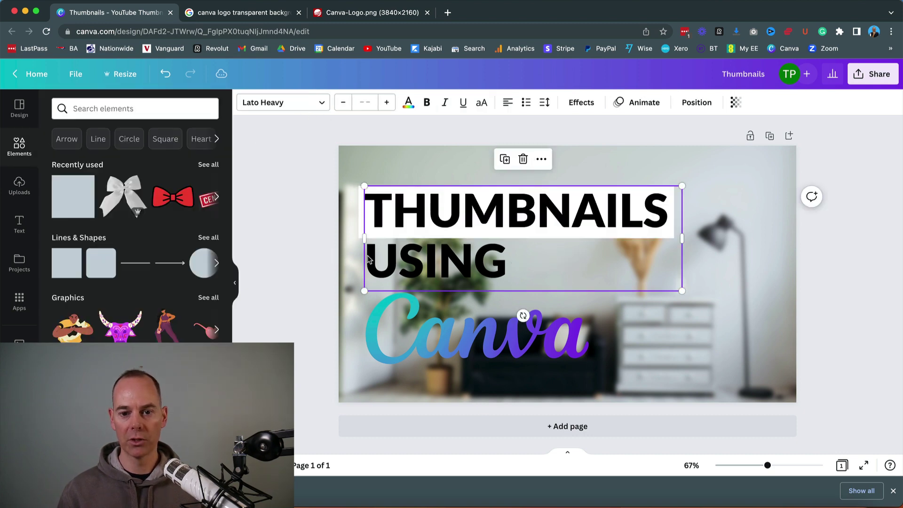
pyautogui.doubleClick(383, 262)
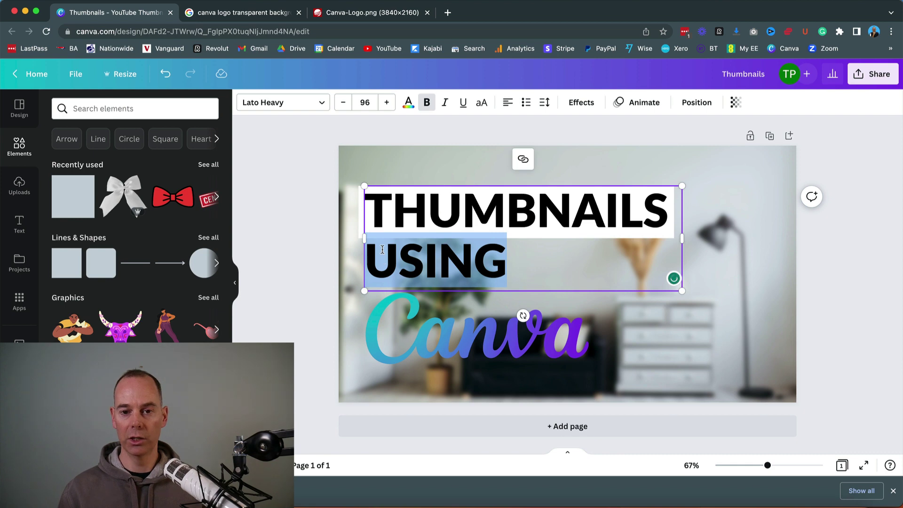
pyautogui.click(406, 107)
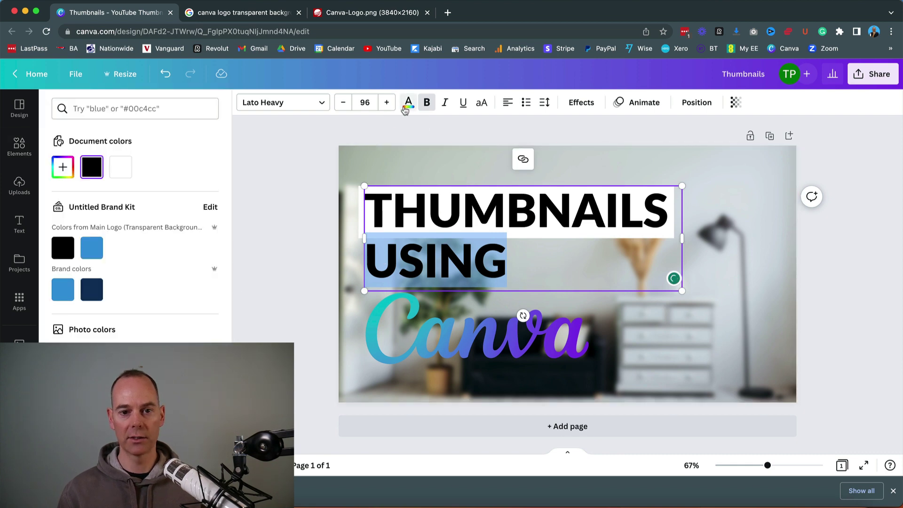
pyautogui.click(120, 167)
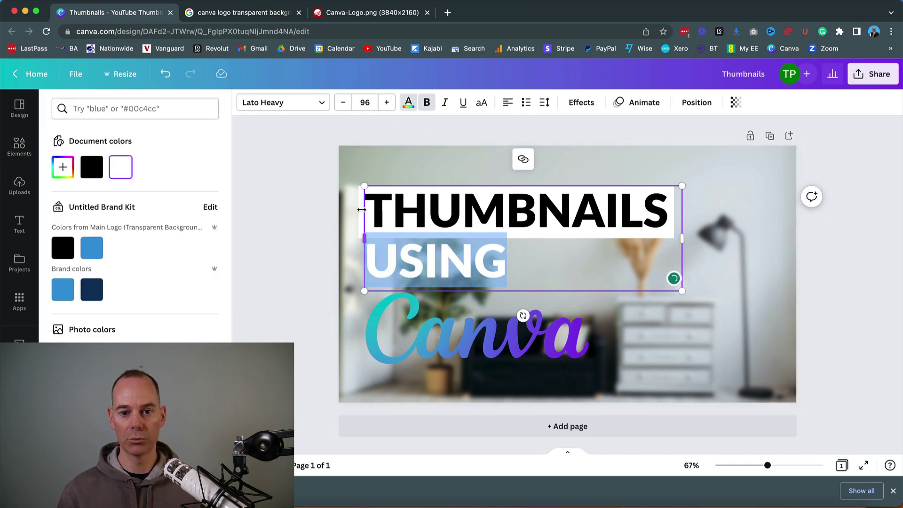
pyautogui.press('Escape')
pyautogui.click(308, 225)
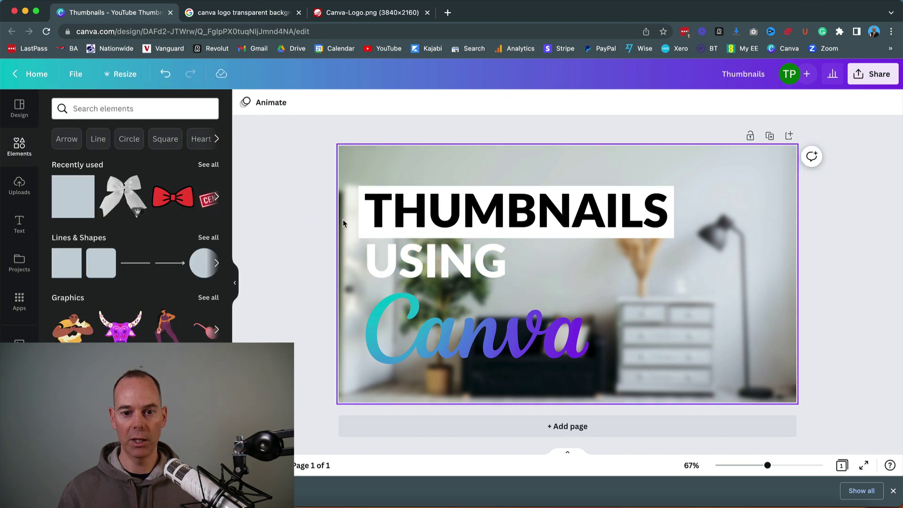
# Duplicate the white box, move the copy over USING, and make it black.
pyautogui.click(359, 220)
pyautogui.press('super+d')
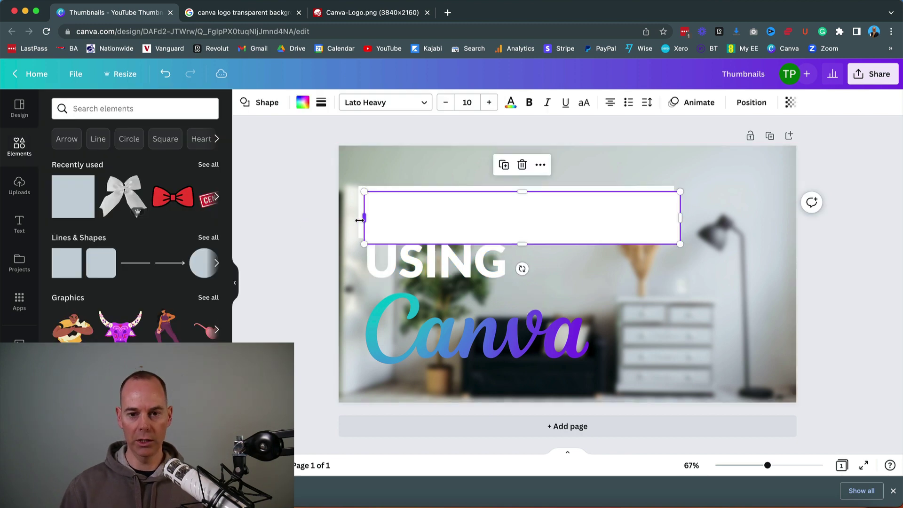
pyautogui.moveTo(391, 227); pyautogui.dragTo(385, 279)
pyautogui.click(303, 103)
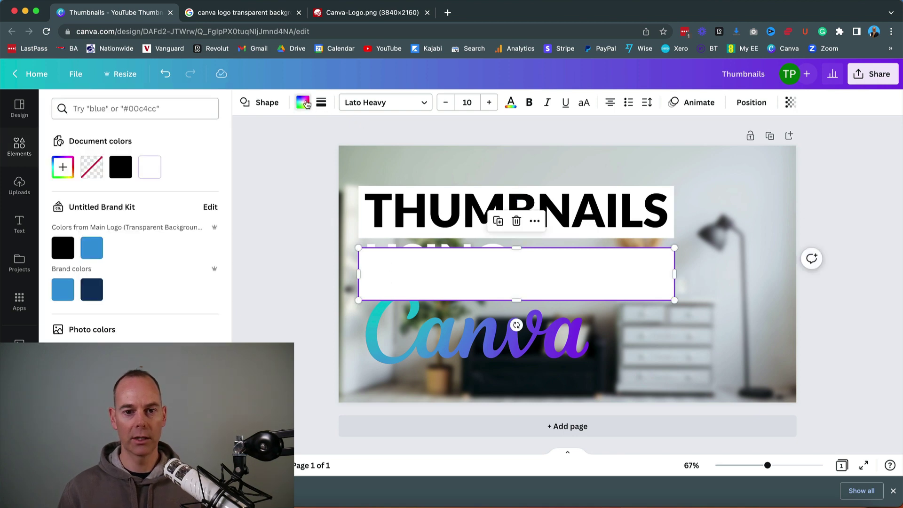
pyautogui.click(121, 168)
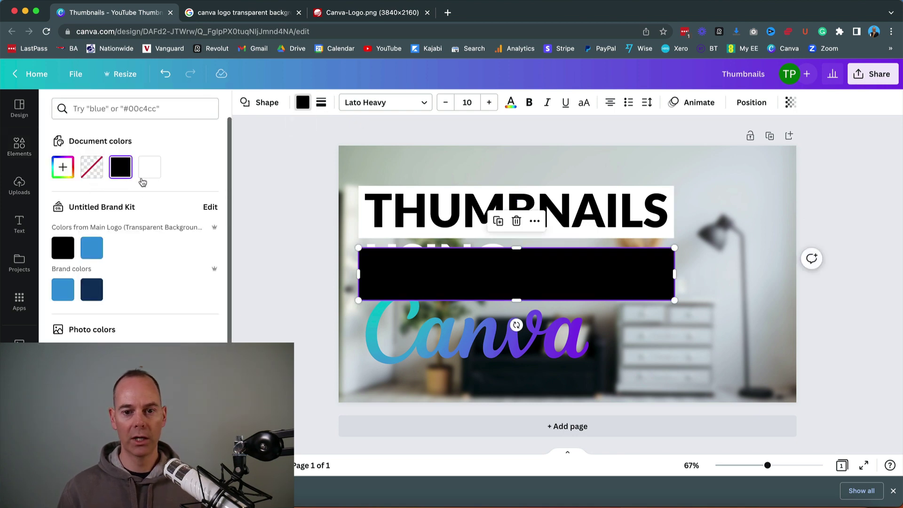
# Shrink the Canva logo and nudge it slightly left.
pyautogui.click(376, 324)
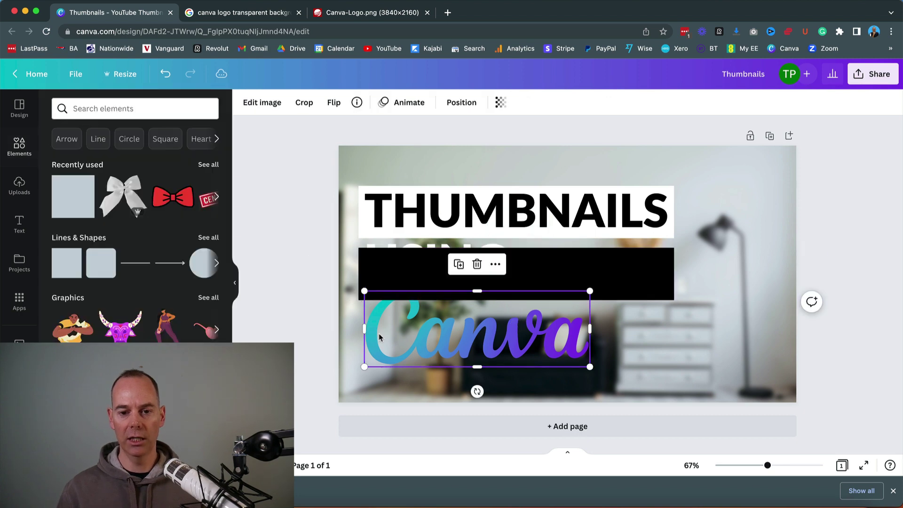
pyautogui.moveTo(589, 292); pyautogui.dragTo(554, 304)
pyautogui.moveTo(511, 326); pyautogui.dragTo(504, 327)
# Send the black rectangle backward behind the USING text.
pyautogui.click(380, 280)
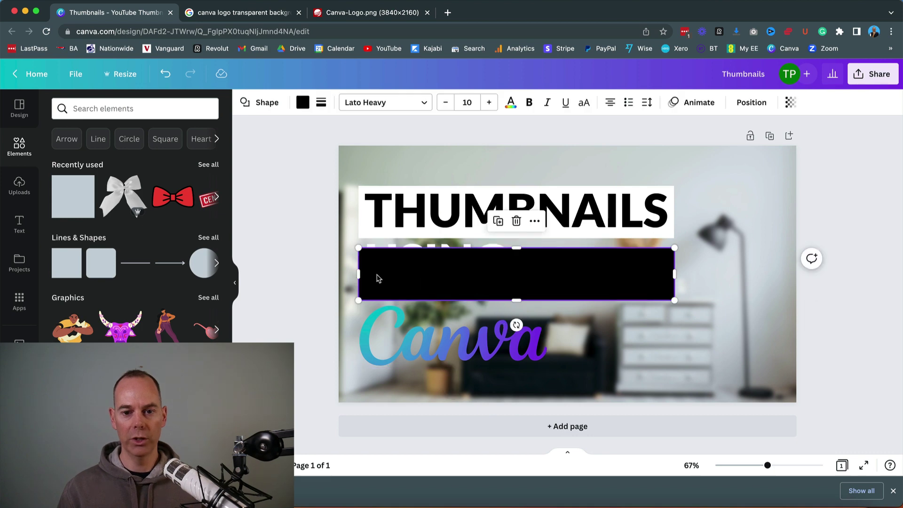
pyautogui.rightClick(463, 278)
pyautogui.moveTo(506, 334)
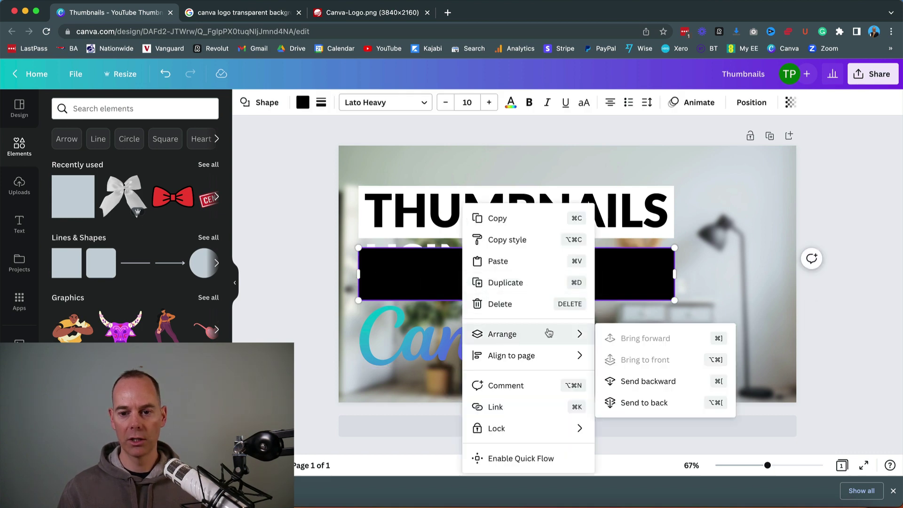
pyautogui.click(637, 380)
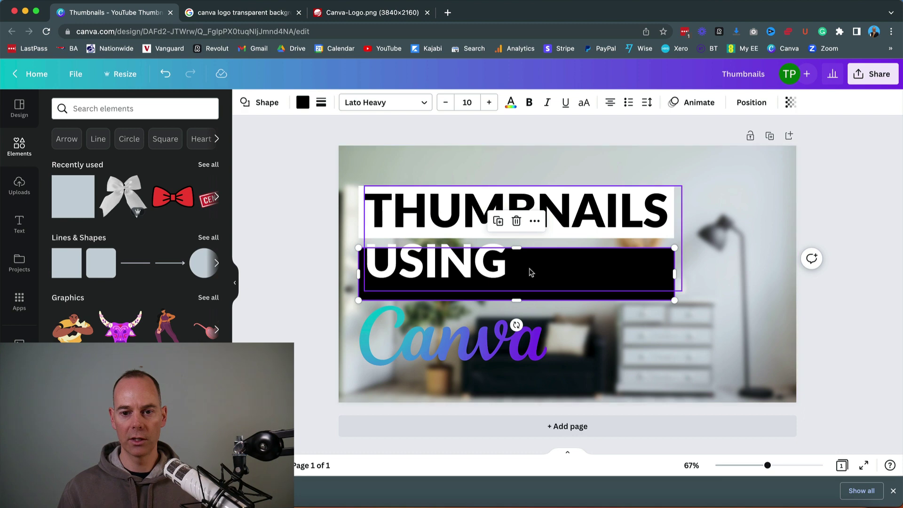
pyautogui.click(291, 222)
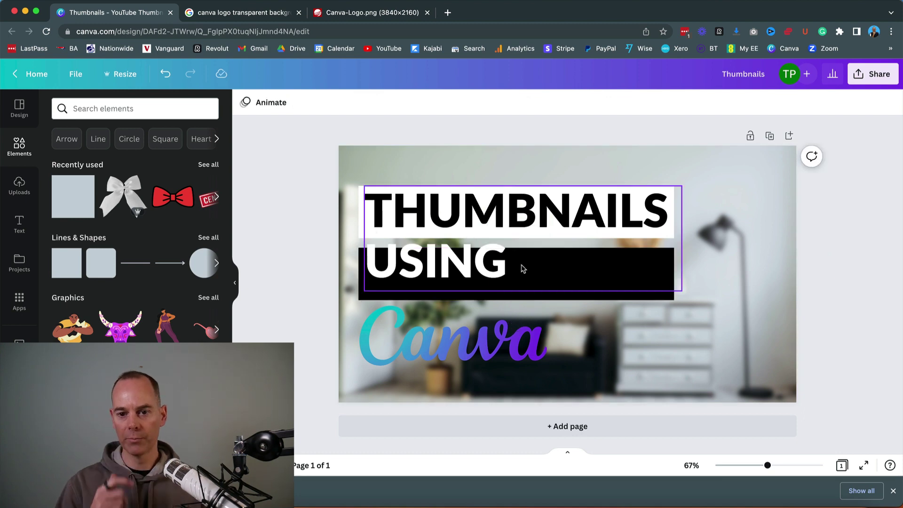
# Narrow the black rectangle to fit USING's width and shift it slightly right.
pyautogui.click(608, 294)
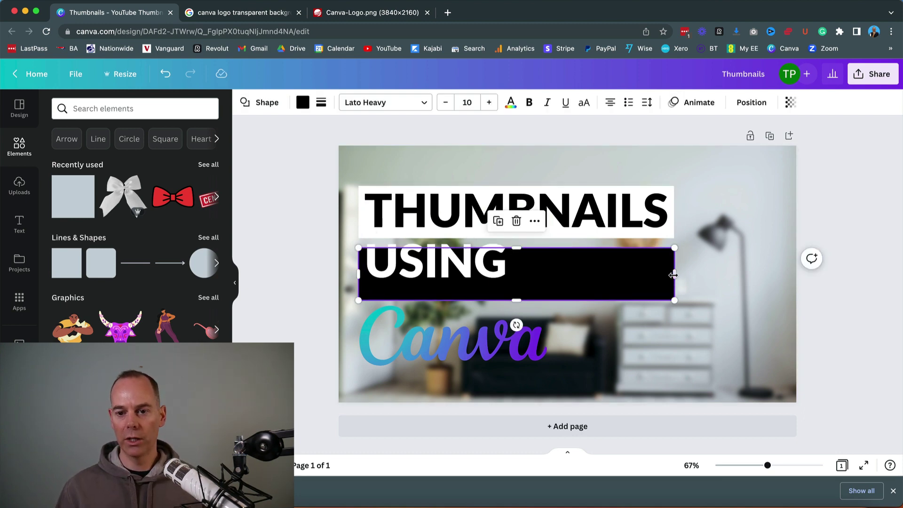
pyautogui.moveTo(671, 275); pyautogui.dragTo(524, 275)
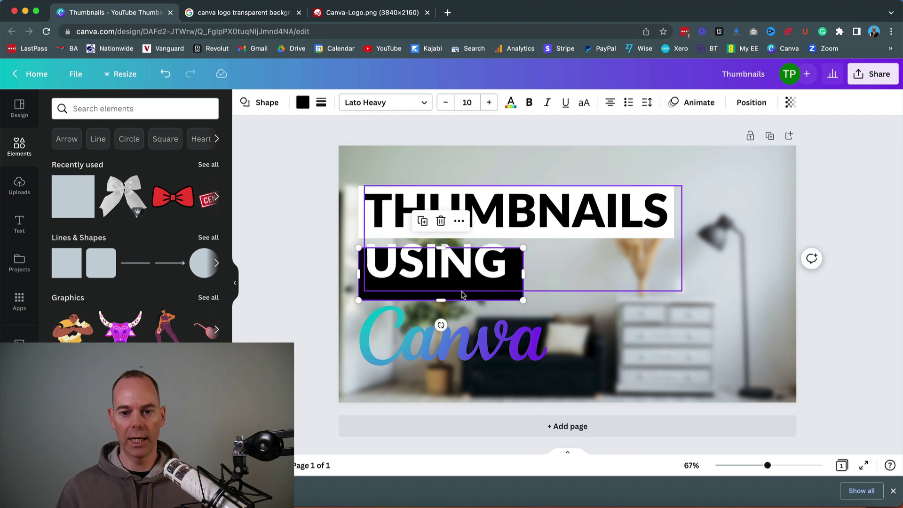
pyautogui.moveTo(377, 296); pyautogui.dragTo(385, 293)
pyautogui.click(290, 288)
pyautogui.click(392, 262)
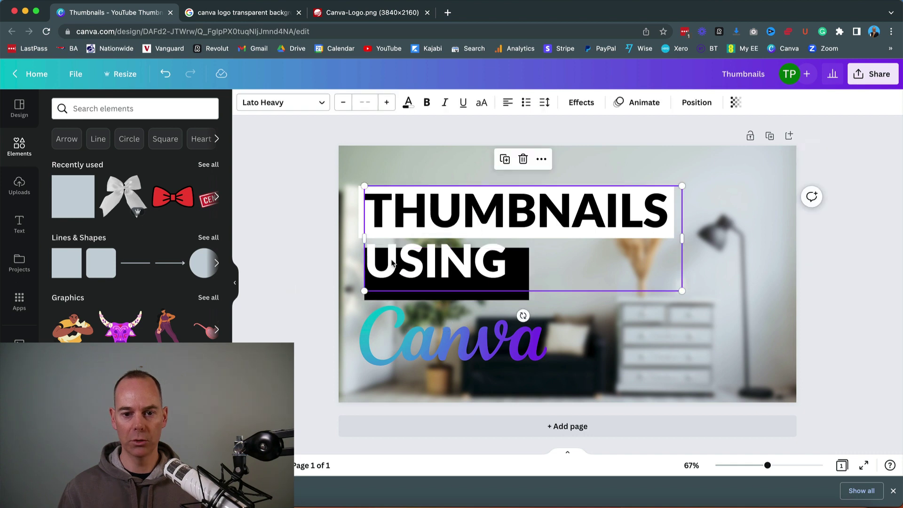
# Delete USING from the title and move THUMBNAILS up onto the white bar.
pyautogui.click(434, 262)
pyautogui.doubleClick(434, 261)
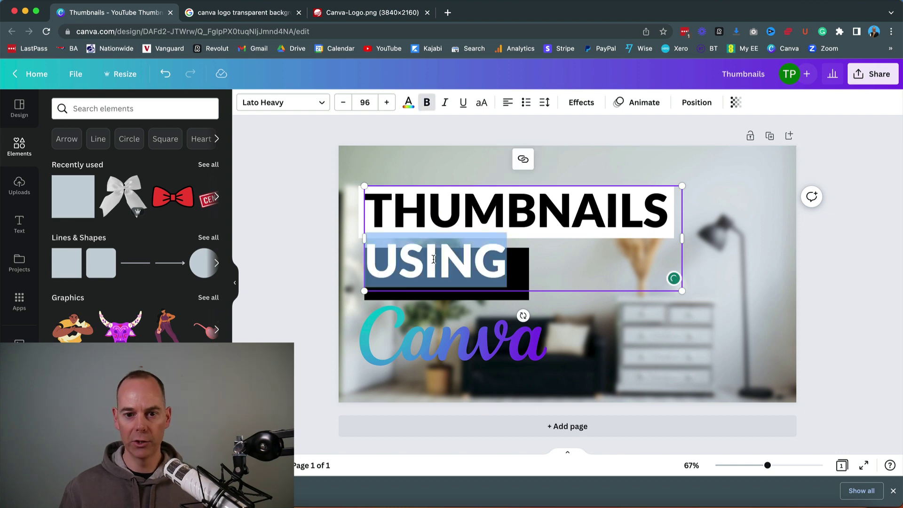
pyautogui.press('BackSpace')
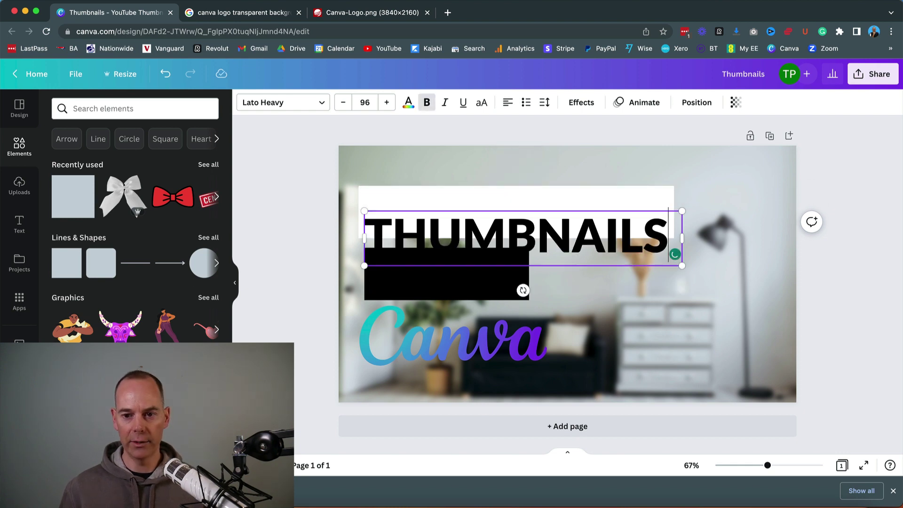
pyautogui.click(344, 256)
pyautogui.moveTo(426, 240); pyautogui.dragTo(424, 213)
pyautogui.click(342, 224)
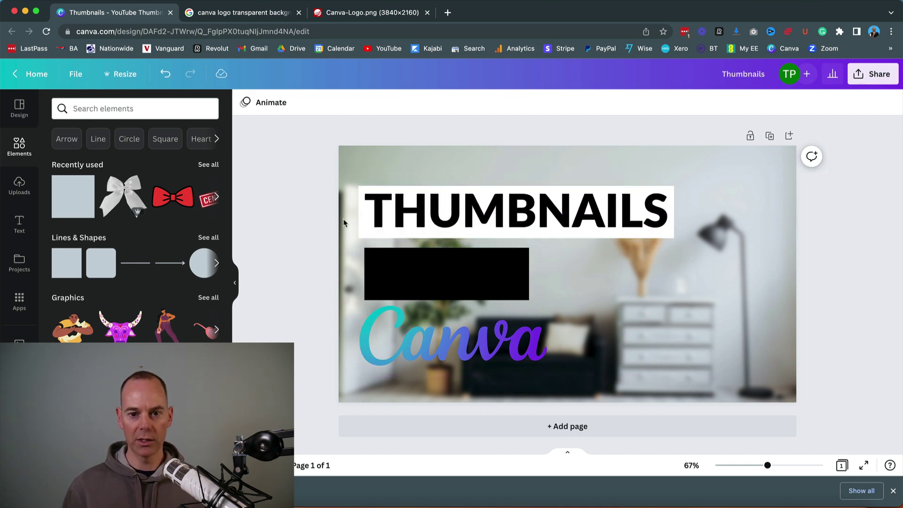
# Duplicate THUMBNAILS onto the black bar and retype the copy as USING.
pyautogui.click(389, 218)
pyautogui.press('super+d')
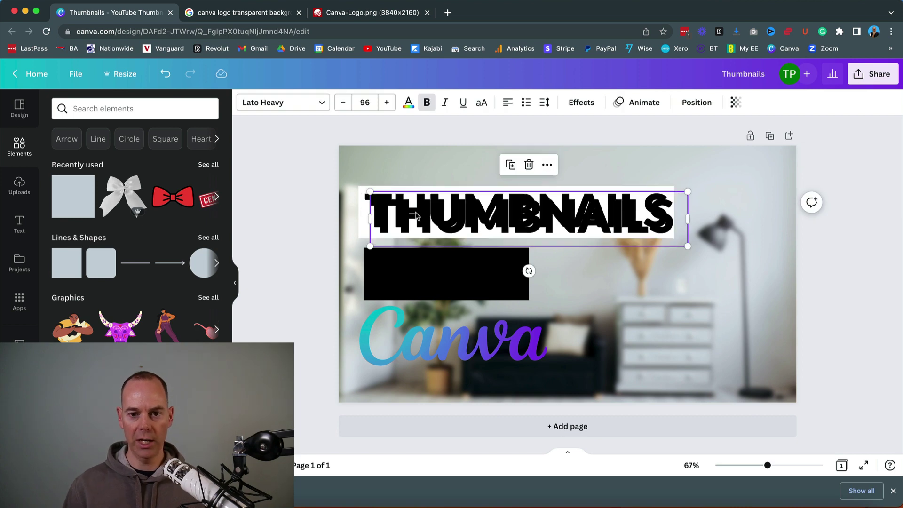
pyautogui.moveTo(418, 215); pyautogui.dragTo(411, 268)
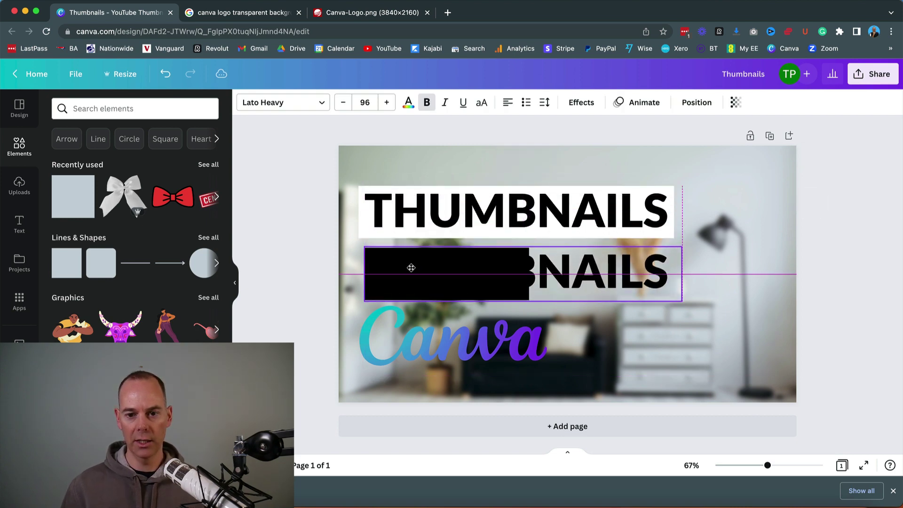
pyautogui.doubleClick(411, 267)
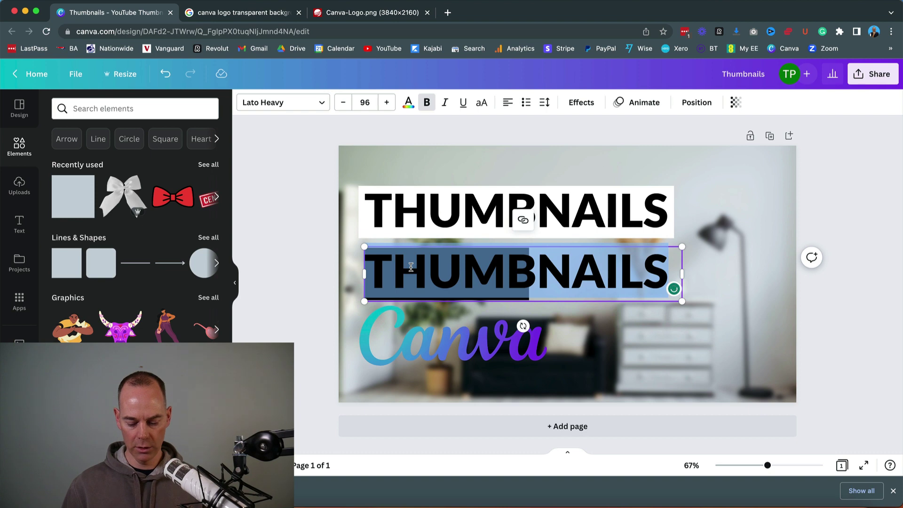
pyautogui.press('BackSpace')
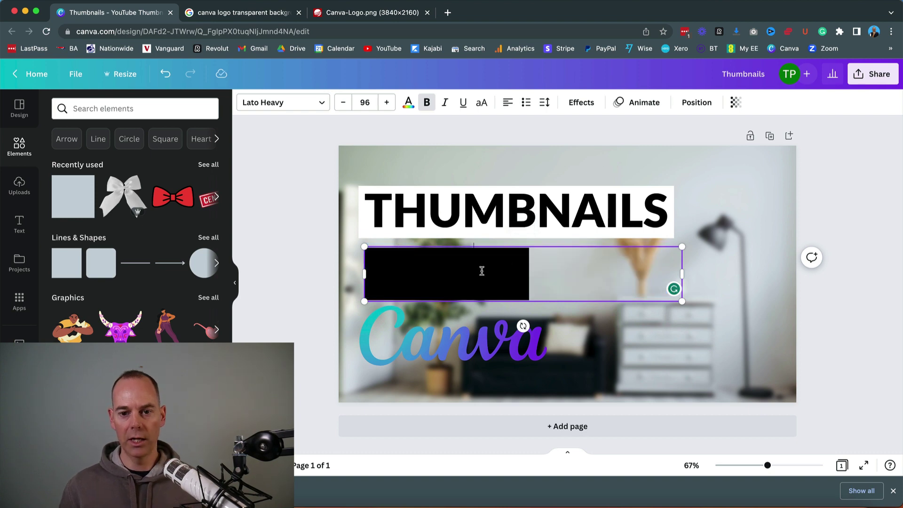
pyautogui.write('USING')
# Make the USING text white and narrow its box to 460 × 154.
pyautogui.press('super+a')
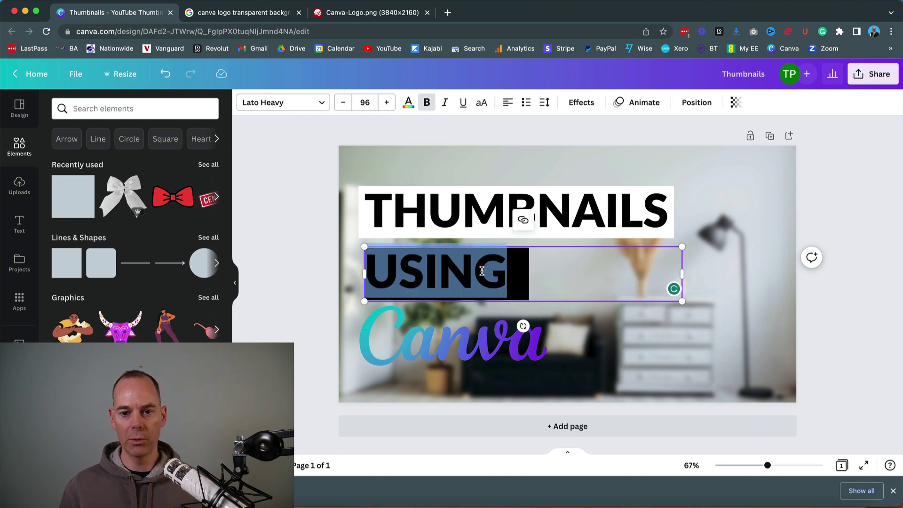
pyautogui.click(407, 104)
pyautogui.click(120, 167)
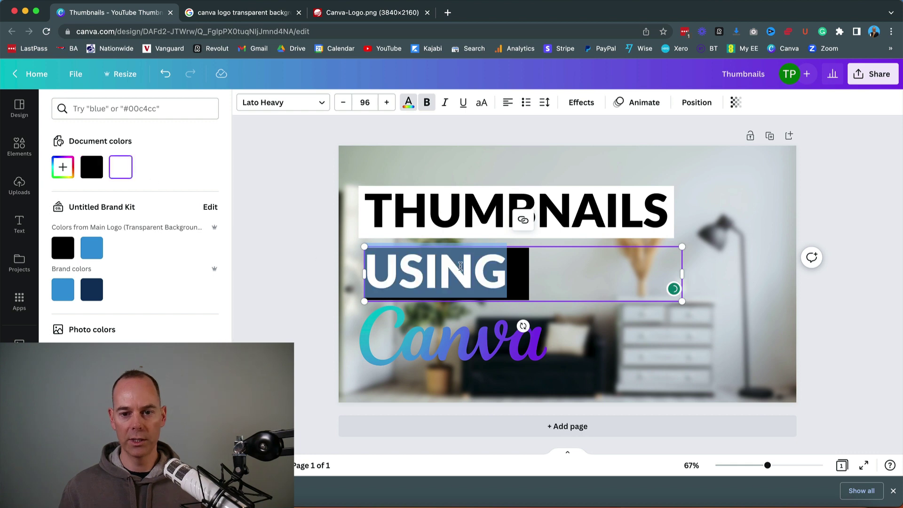
pyautogui.press('Escape')
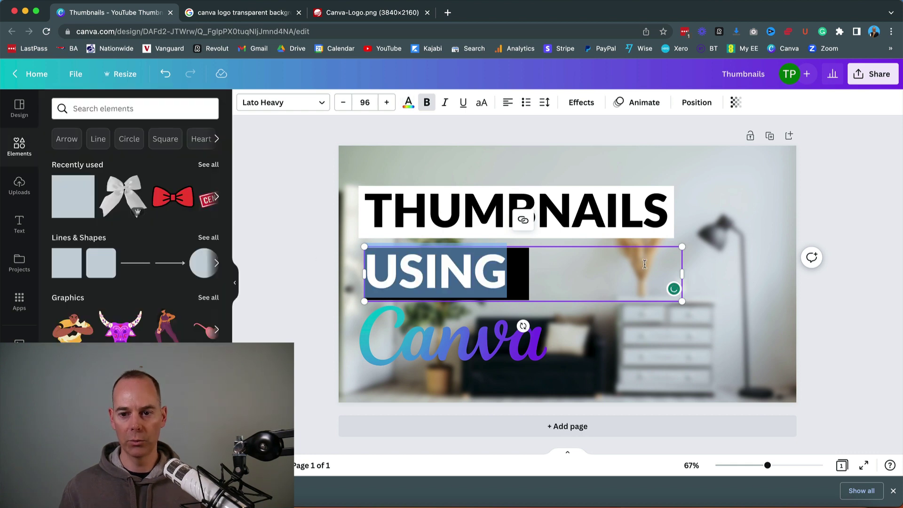
pyautogui.moveTo(682, 273); pyautogui.dragTo(514, 273)
pyautogui.click(303, 278)
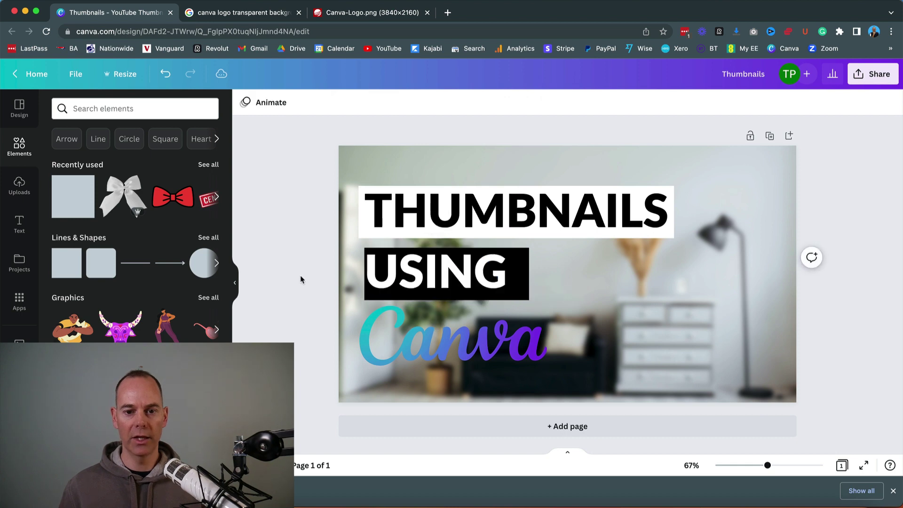
# Nudge USING right and narrow its black bar to fit the word.
pyautogui.click(385, 279)
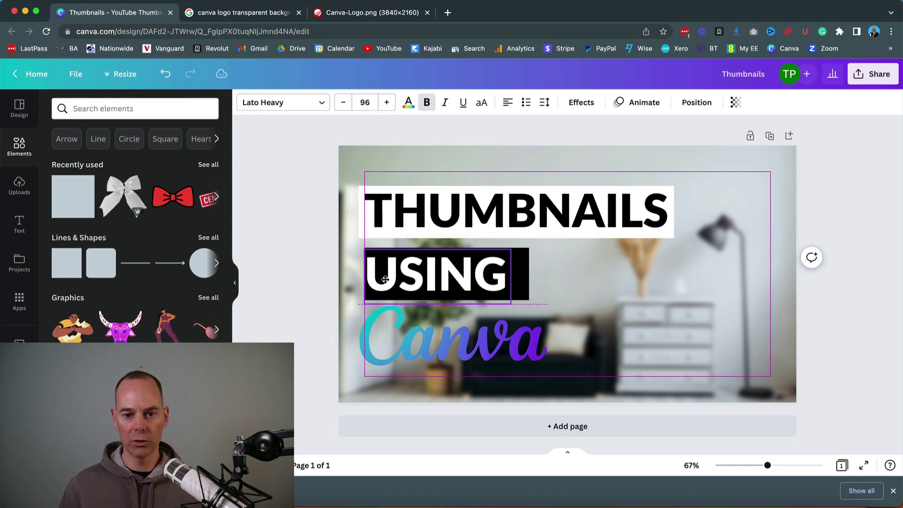
pyautogui.moveTo(386, 278); pyautogui.dragTo(390, 278)
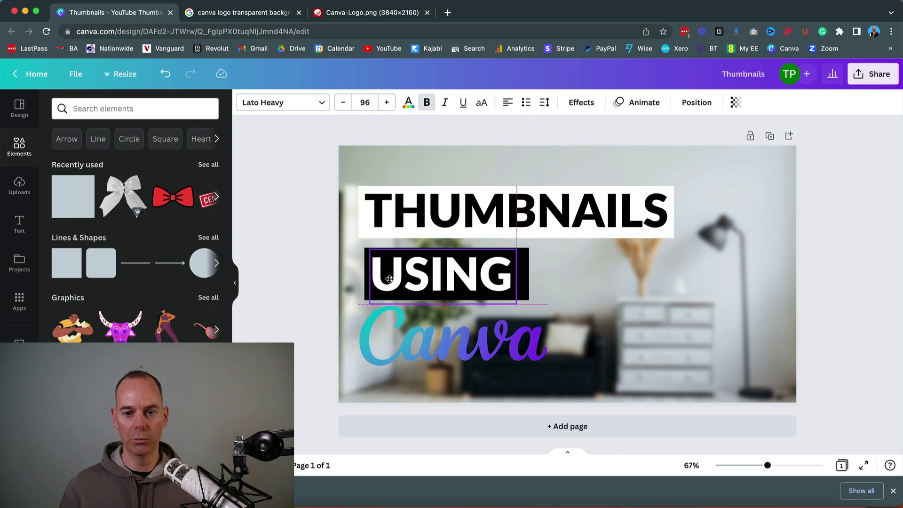
pyautogui.click(297, 276)
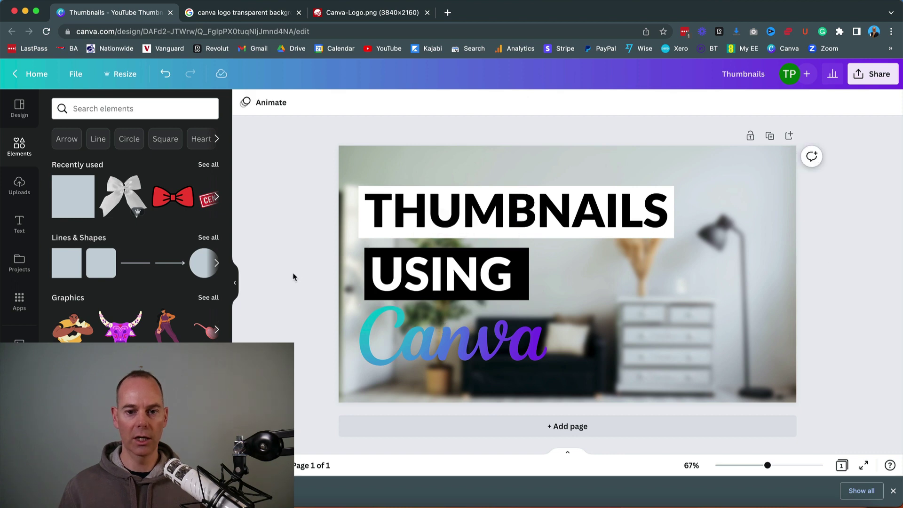
pyautogui.click(521, 272)
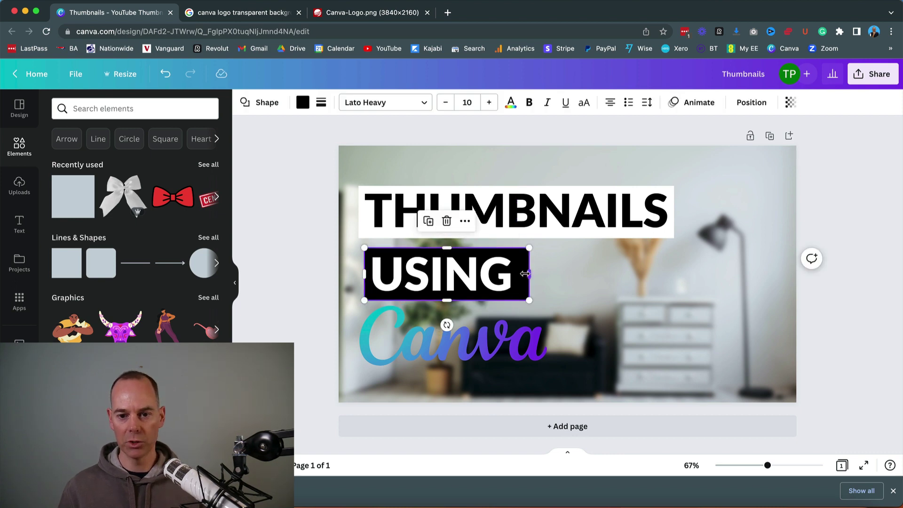
pyautogui.moveTo(525, 273); pyautogui.dragTo(521, 274)
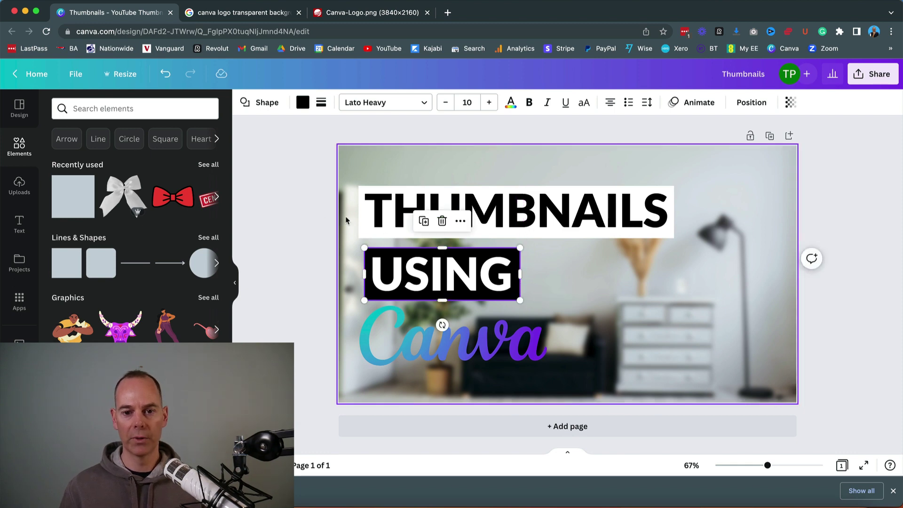
pyautogui.click(352, 221)
# Shift the white bar behind THUMBNAILS slightly right to align it.
pyautogui.click(361, 218)
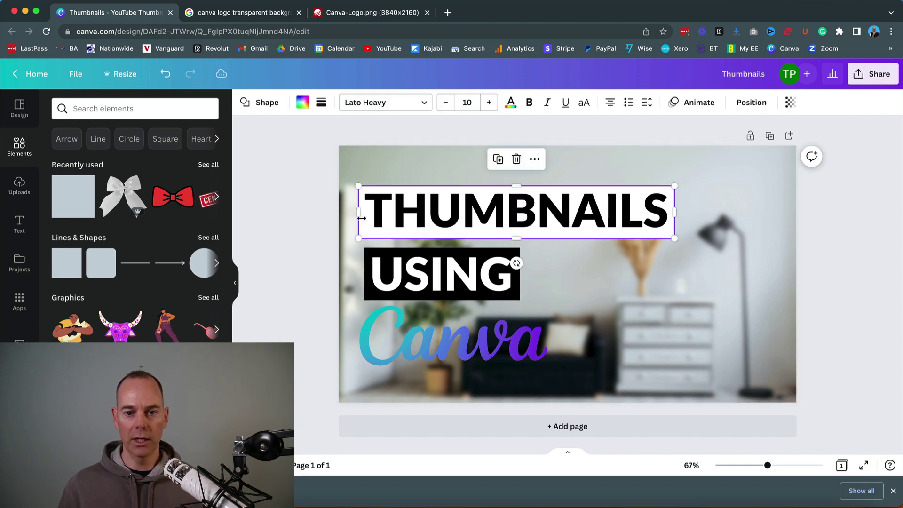
pyautogui.moveTo(362, 218); pyautogui.dragTo(366, 214)
pyautogui.click(283, 216)
# Narrow the THUMBNAILS text box to 858 × 154 and centre it on its white bar.
pyautogui.click(385, 212)
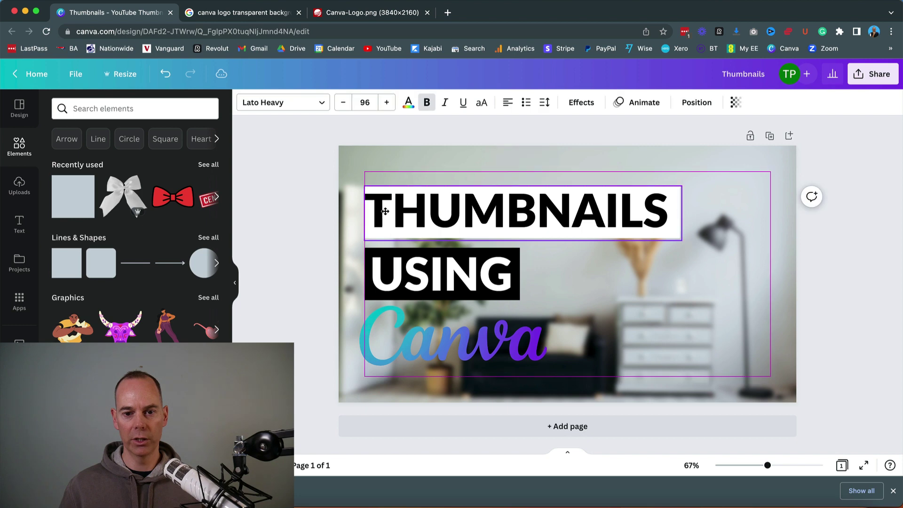
pyautogui.click(386, 213)
pyautogui.click(395, 211)
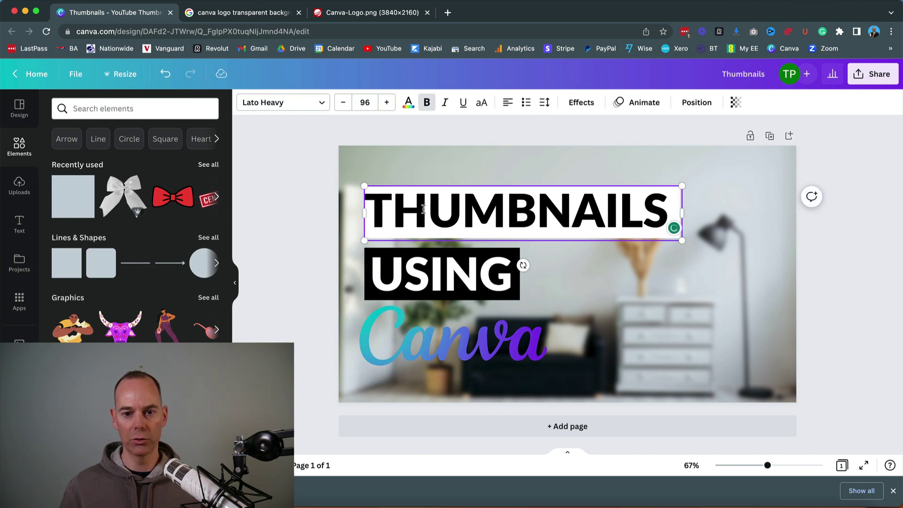
pyautogui.click(399, 191)
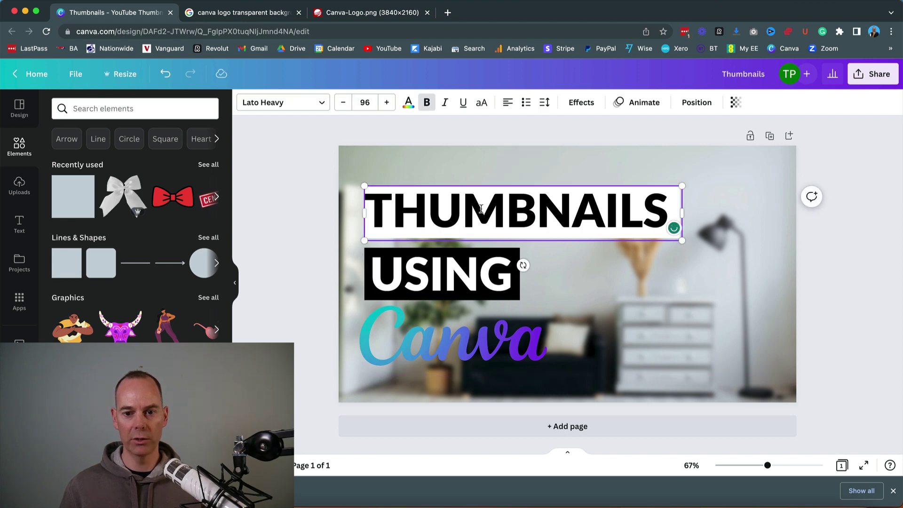
pyautogui.click(681, 214)
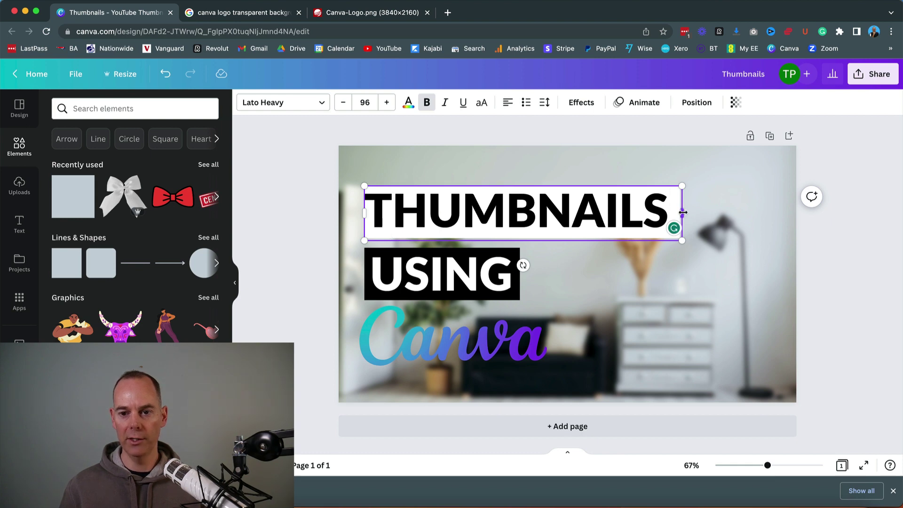
pyautogui.moveTo(683, 213); pyautogui.dragTo(673, 214)
pyautogui.click(621, 226)
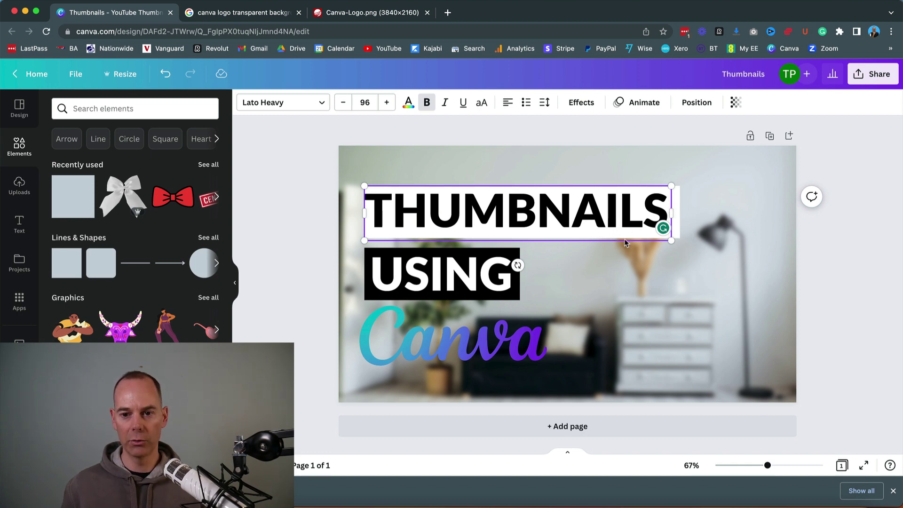
pyautogui.click(324, 188)
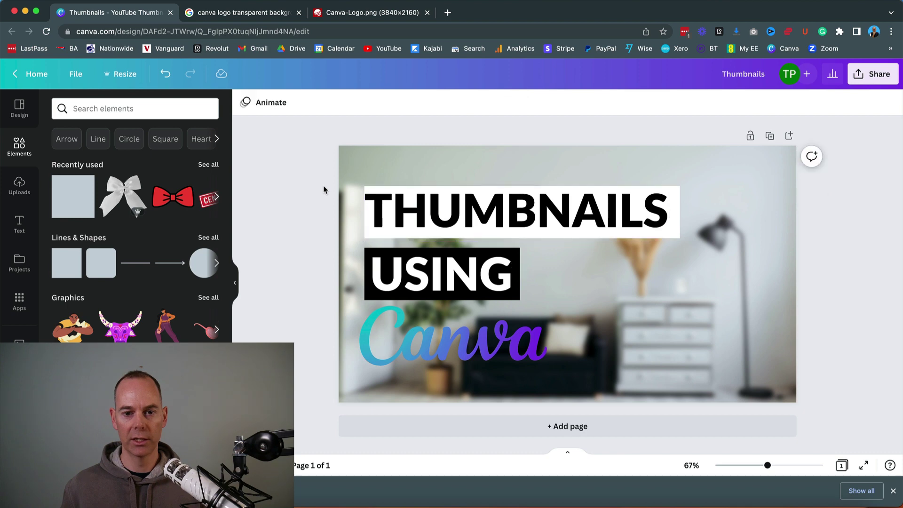
pyautogui.click(394, 212)
pyautogui.moveTo(394, 211); pyautogui.dragTo(399, 210)
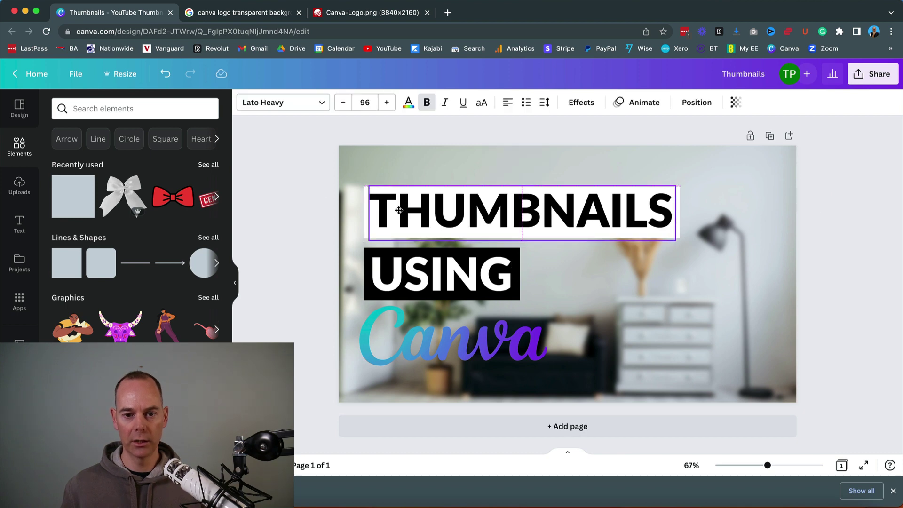
pyautogui.click(303, 224)
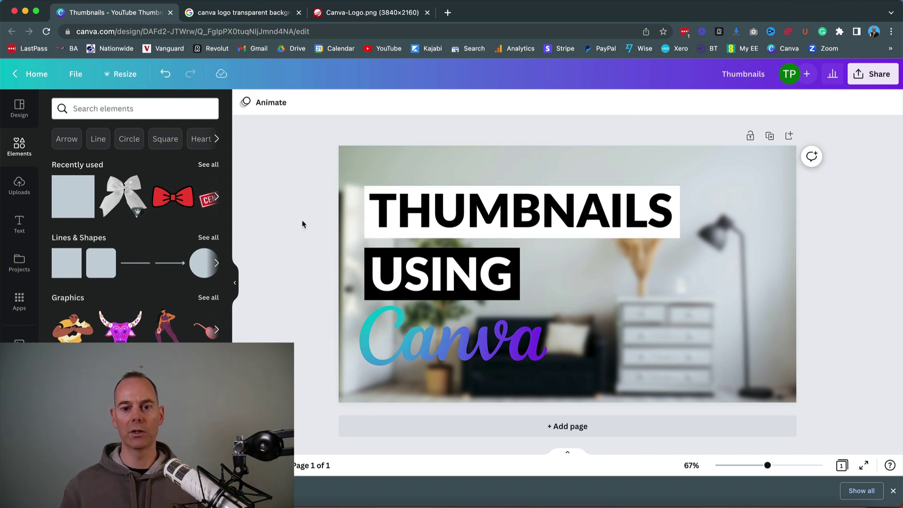
# Shrink the Canva logo slightly and nudge it right and down.
pyautogui.click(388, 333)
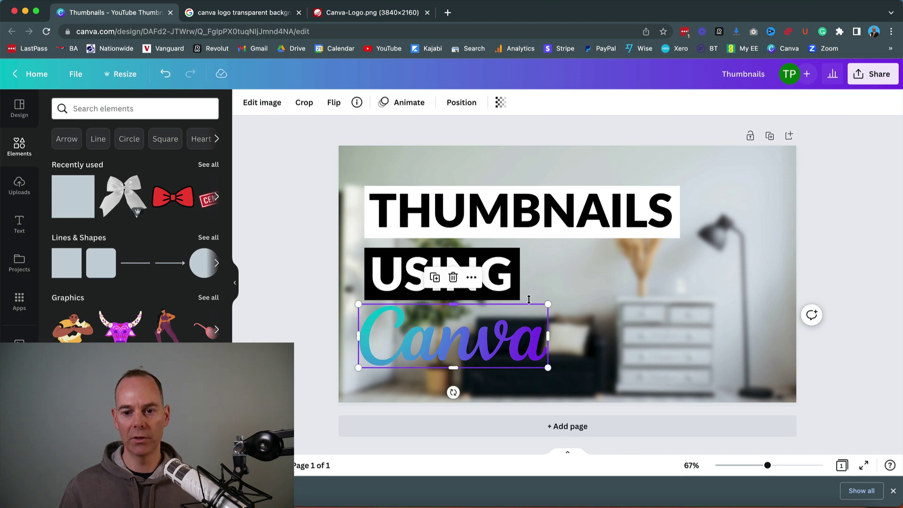
pyautogui.moveTo(548, 303); pyautogui.dragTo(540, 306)
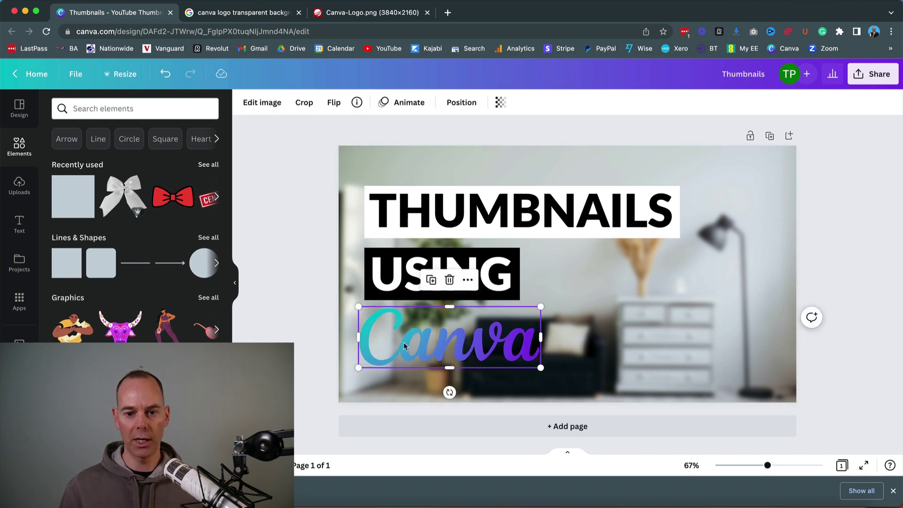
pyautogui.moveTo(399, 339); pyautogui.dragTo(405, 343)
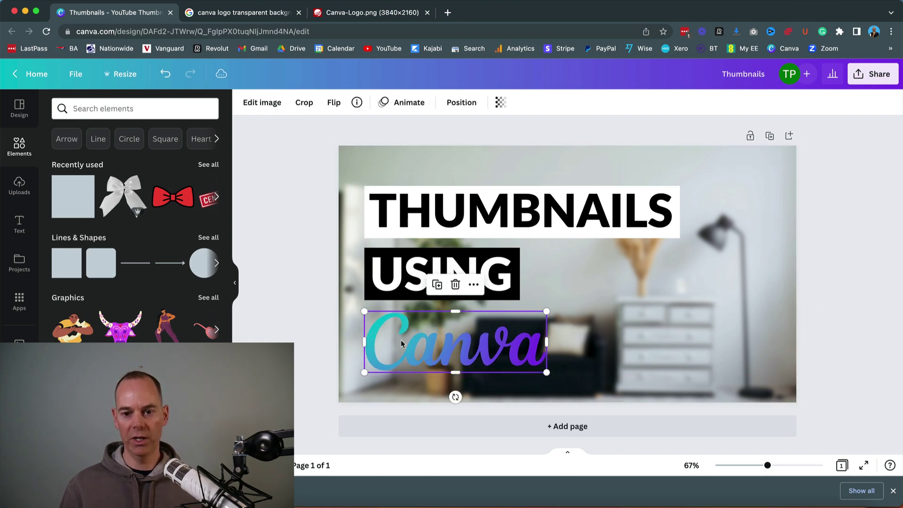
pyautogui.click(318, 329)
pyautogui.click(402, 336)
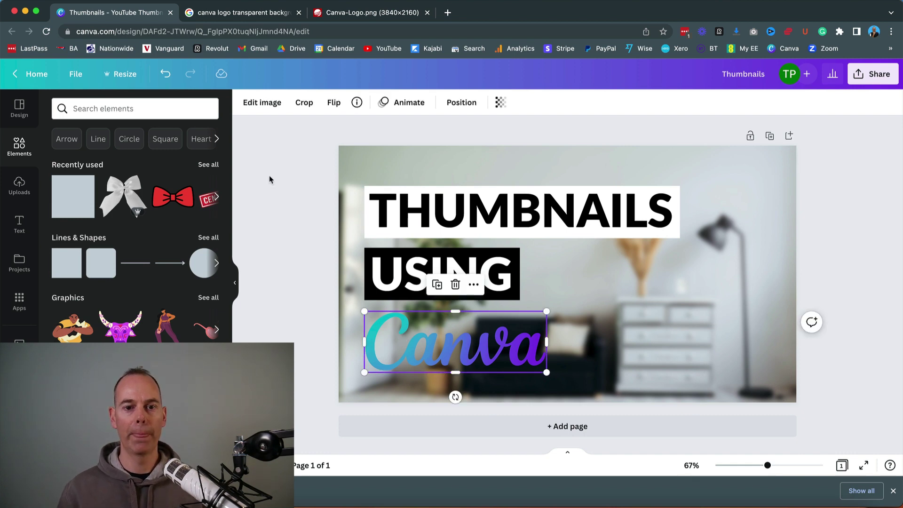
# Give the logo a white Glow shadow with Blur 0, Transparency 100 and Size 10.
pyautogui.click(260, 102)
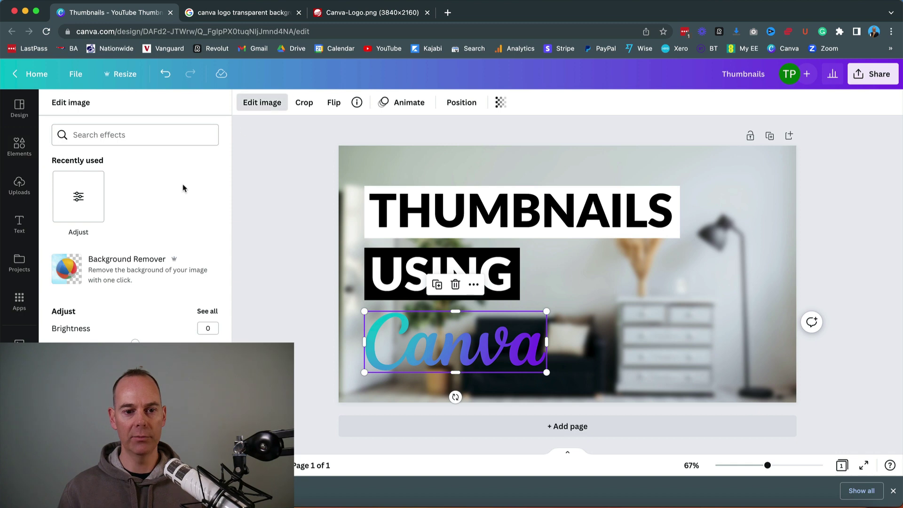
pyautogui.click(114, 137)
pyautogui.scroll(-10, 126, 250)
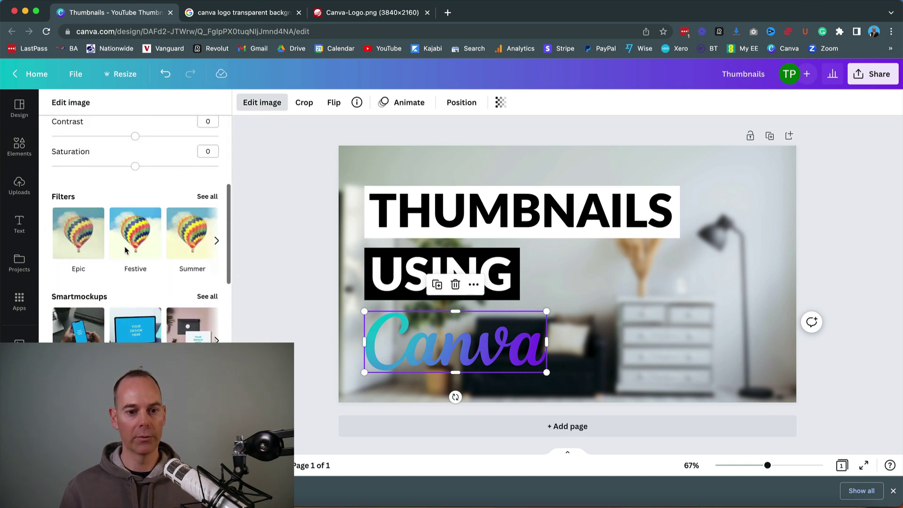
pyautogui.click(90, 285)
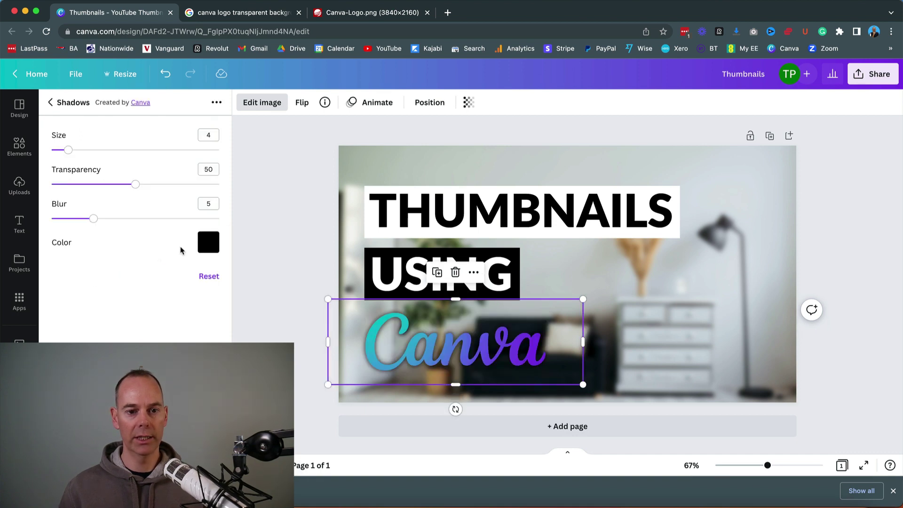
pyautogui.click(208, 242)
pyautogui.click(267, 308)
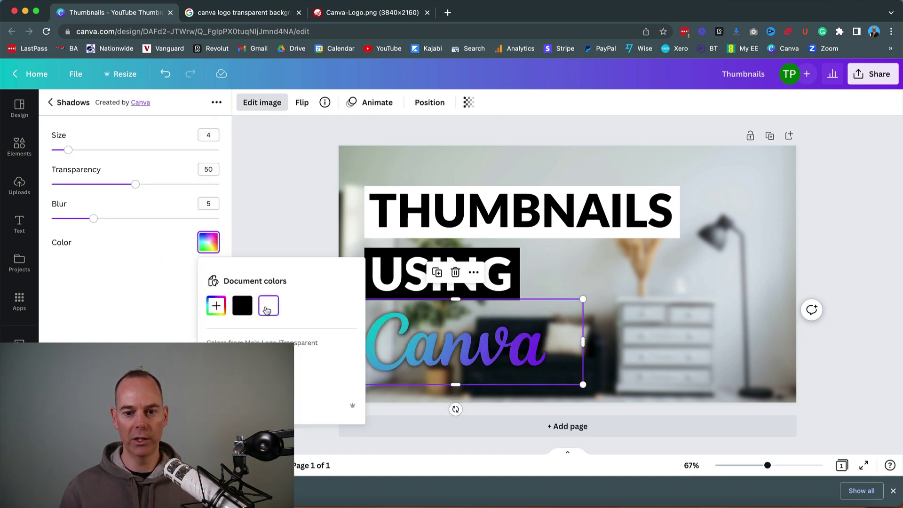
pyautogui.moveTo(95, 219); pyautogui.dragTo(51, 222)
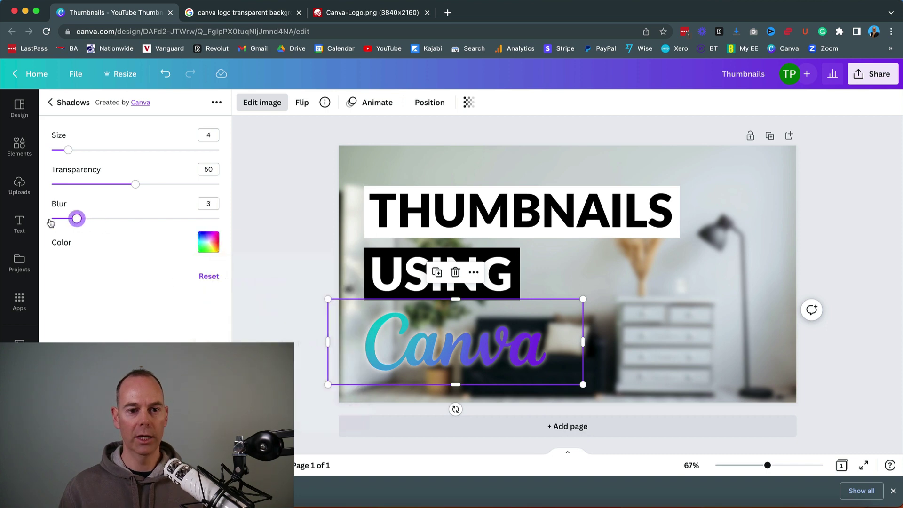
pyautogui.moveTo(136, 184); pyautogui.dragTo(326, 187)
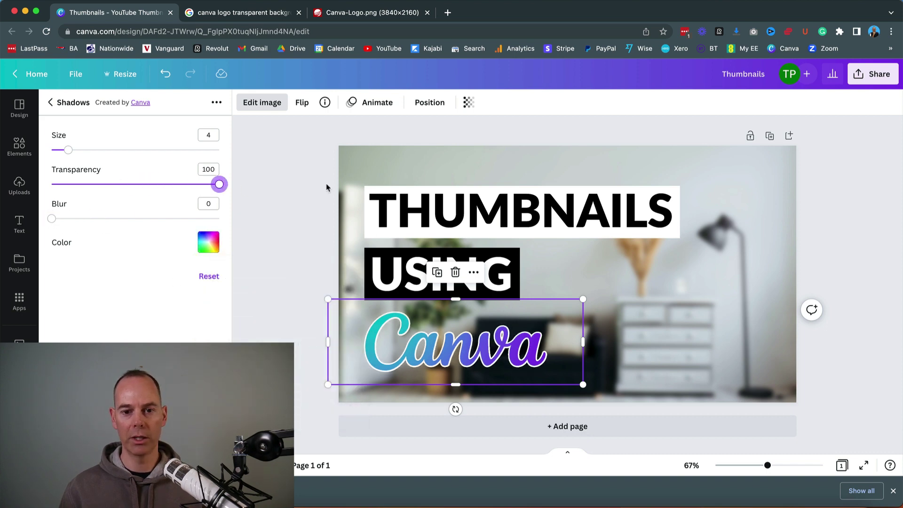
pyautogui.moveTo(69, 150); pyautogui.dragTo(93, 151)
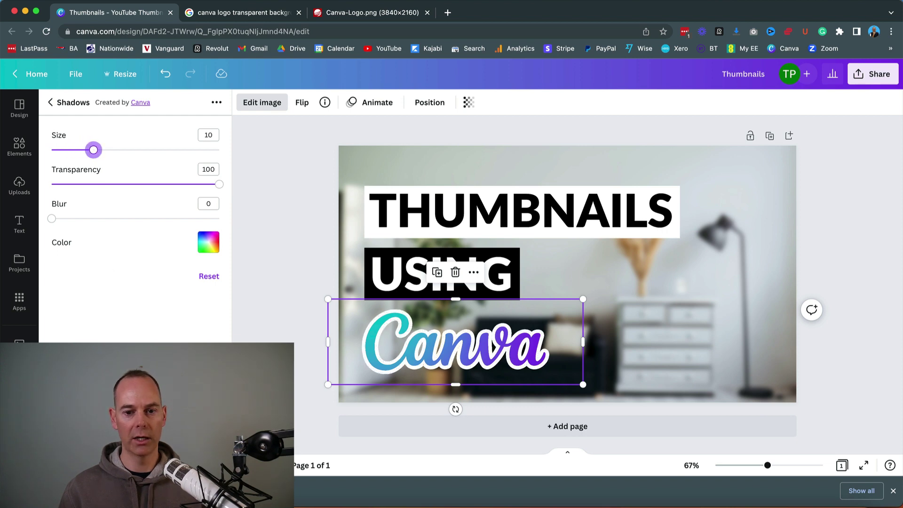
pyautogui.click(50, 102)
pyautogui.click(307, 356)
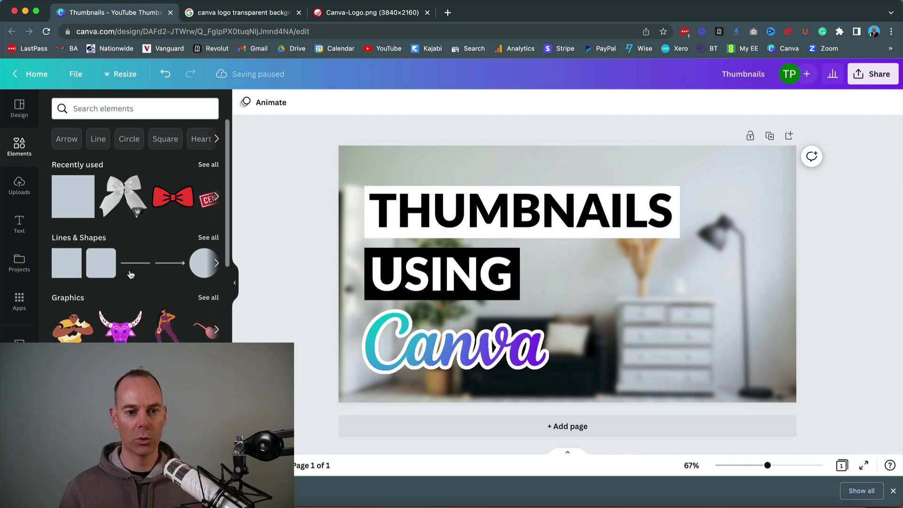
# Add the purple gradient from a FADE element search and stretch it over the left half.
pyautogui.click(217, 263)
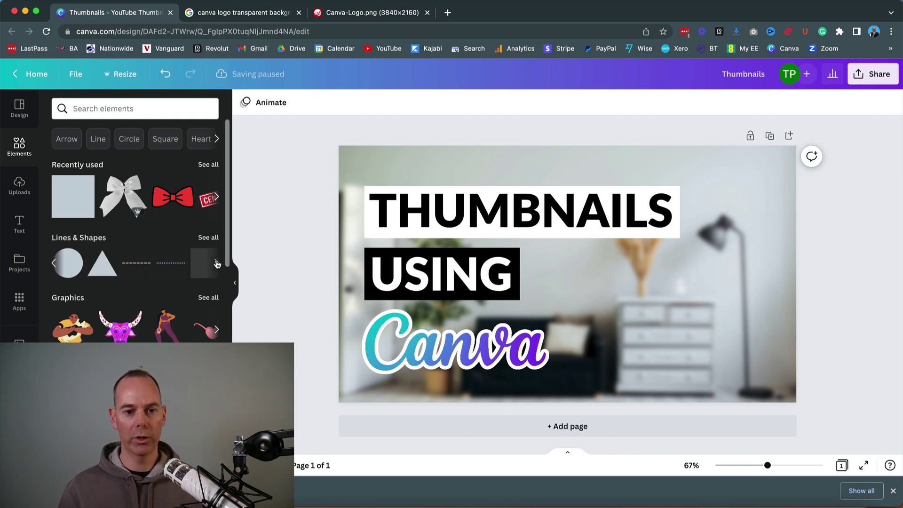
pyautogui.click(129, 114)
pyautogui.write('FADE')
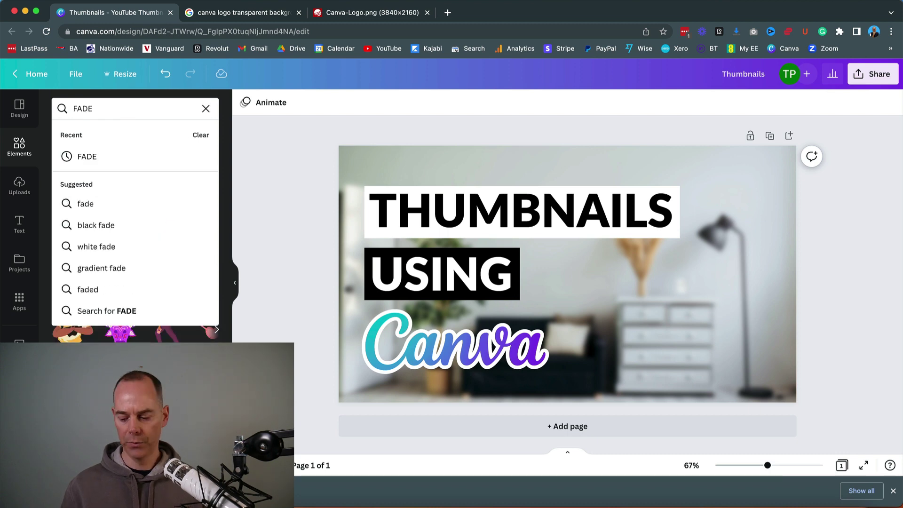
pyautogui.press('Return')
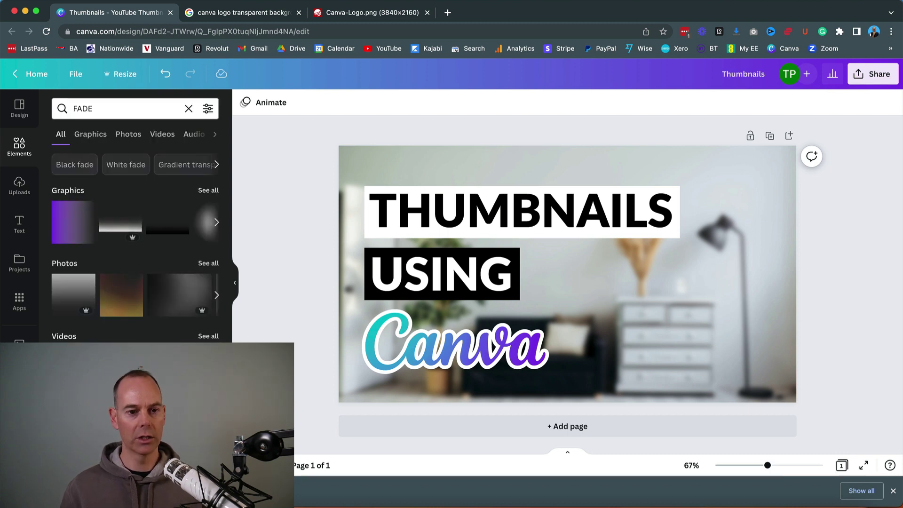
pyautogui.click(67, 228)
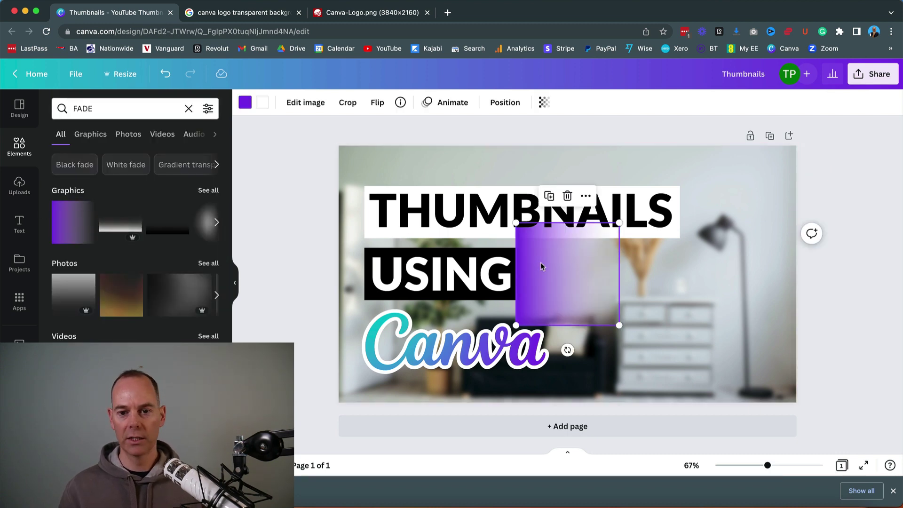
pyautogui.moveTo(539, 265); pyautogui.dragTo(362, 190)
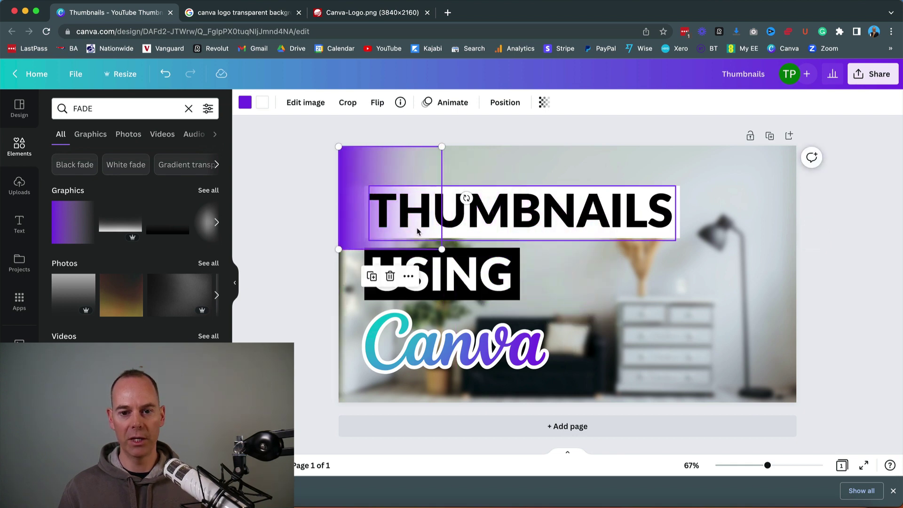
pyautogui.moveTo(442, 250); pyautogui.dragTo(554, 444)
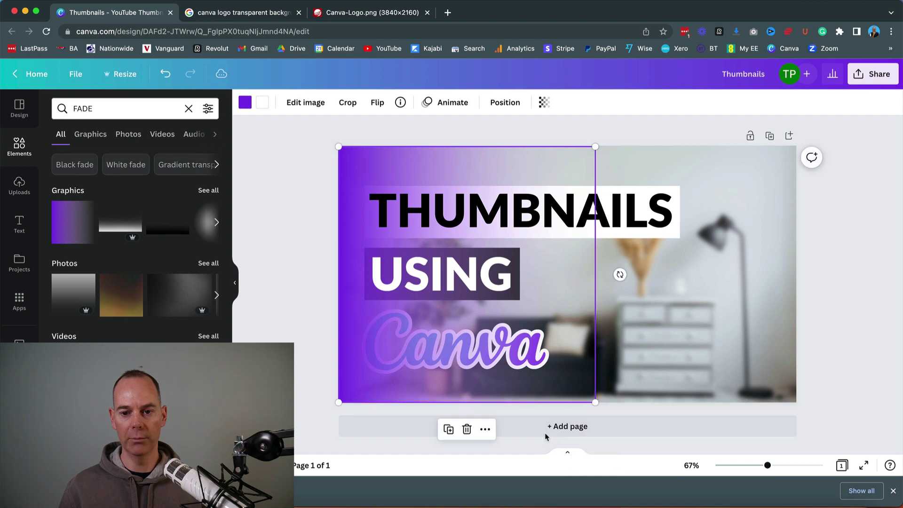
# Send the purple fade backward until it sits behind the title boxes and logo.
pyautogui.rightClick(353, 165)
pyautogui.moveTo(399, 293)
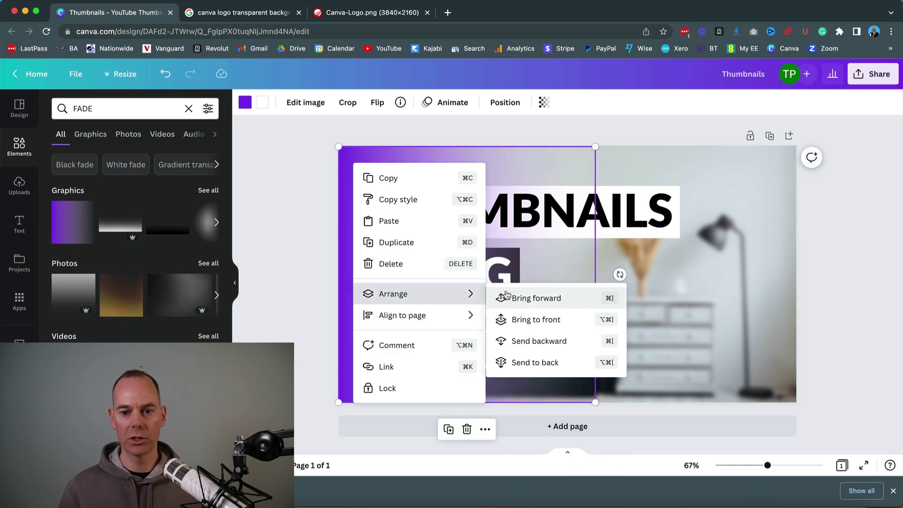
pyautogui.click(526, 342)
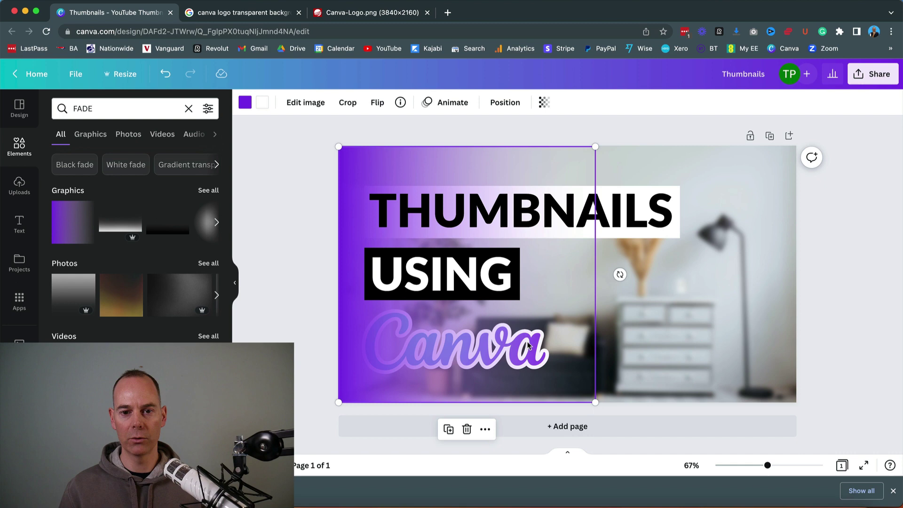
pyautogui.rightClick(407, 153)
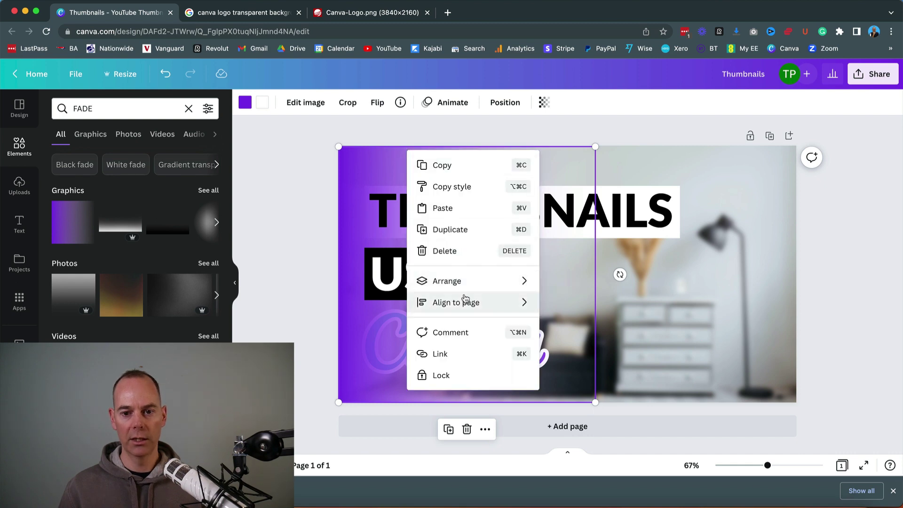
pyautogui.moveTo(514, 280)
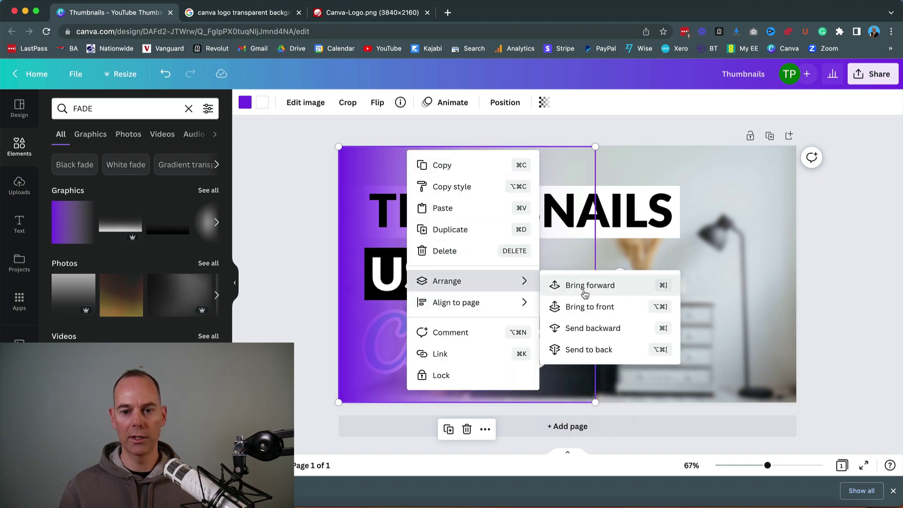
pyautogui.click(585, 329)
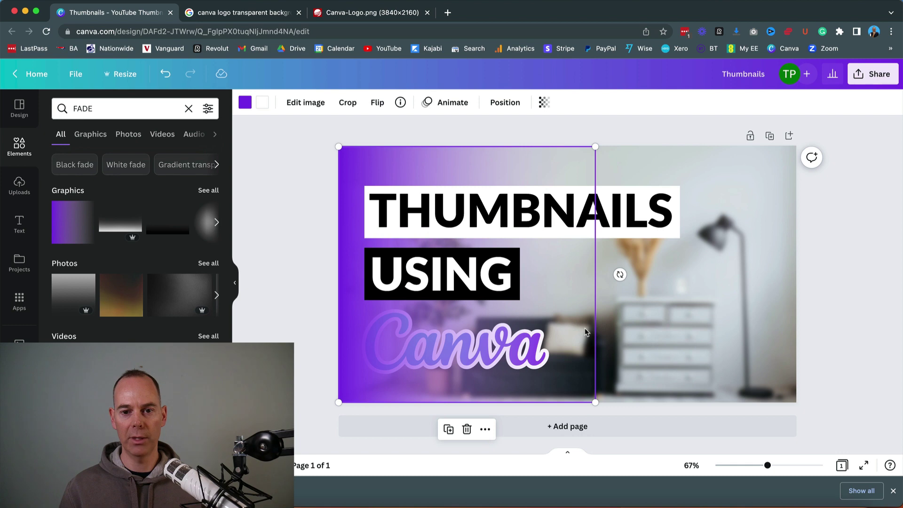
pyautogui.rightClick(395, 161)
pyautogui.moveTo(459, 291)
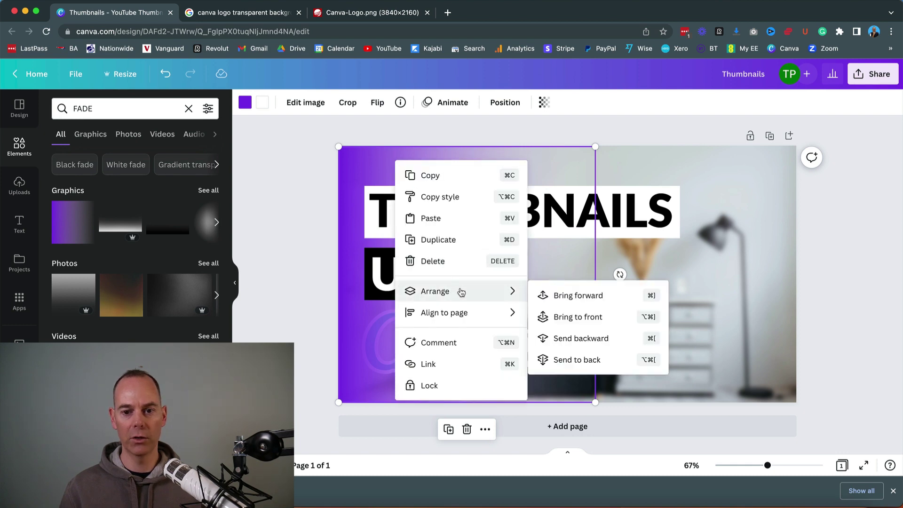
pyautogui.click(585, 362)
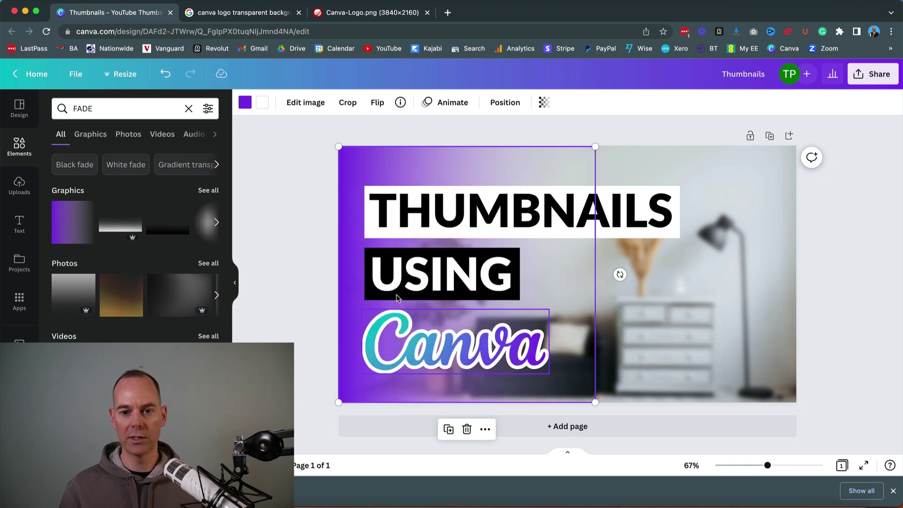
pyautogui.click(308, 248)
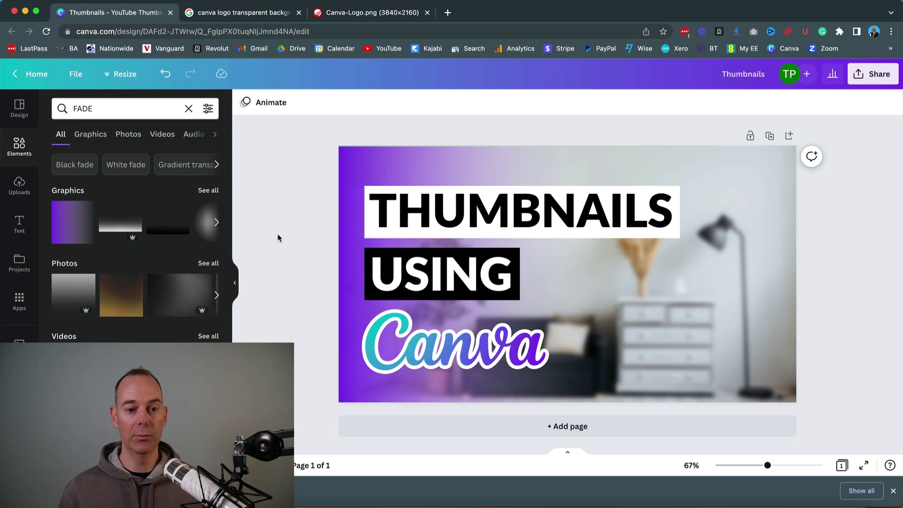
# Add the uploaded presenter headshot cutout and place it at the bottom right.
pyautogui.click(18, 185)
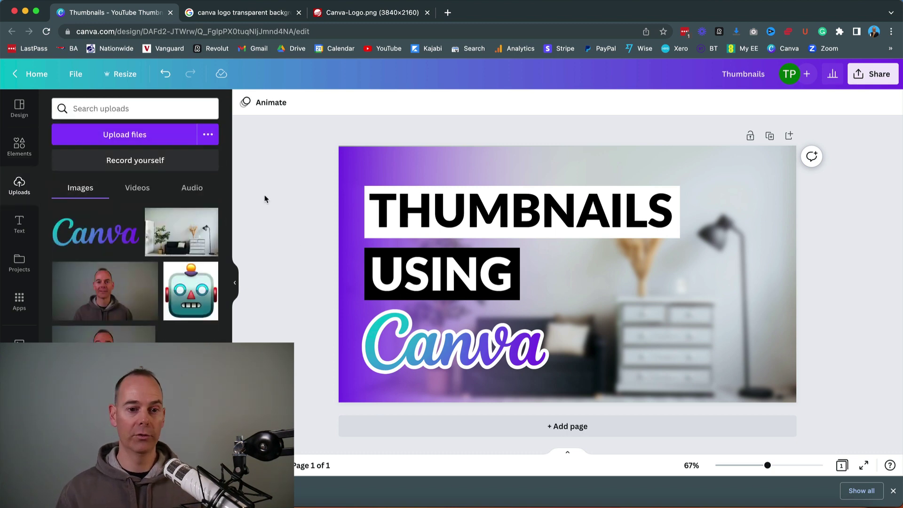
pyautogui.click(117, 284)
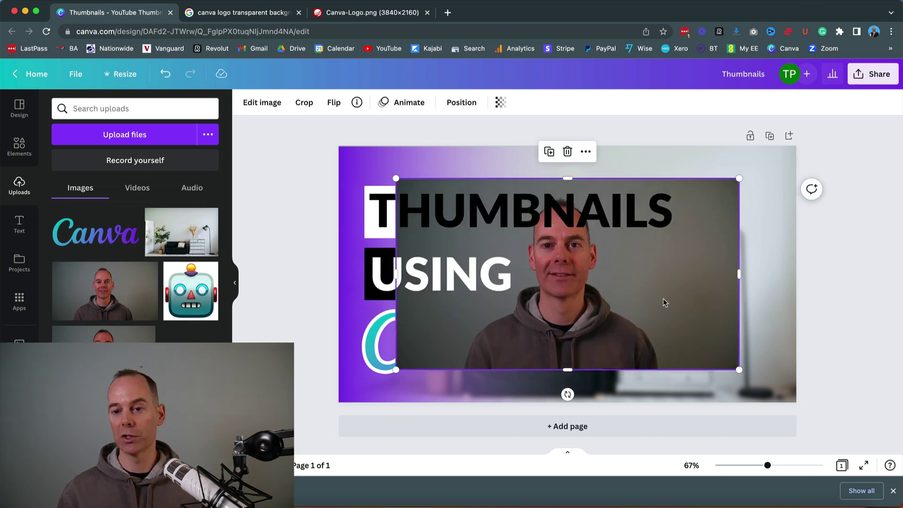
pyautogui.moveTo(665, 301); pyautogui.dragTo(709, 306)
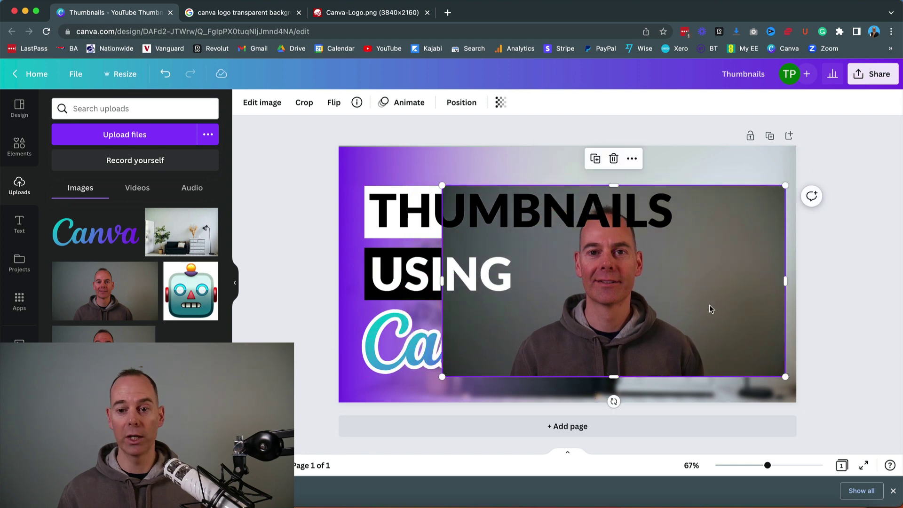
pyautogui.click(329, 252)
pyautogui.click(696, 263)
pyautogui.moveTo(696, 263); pyautogui.dragTo(706, 284)
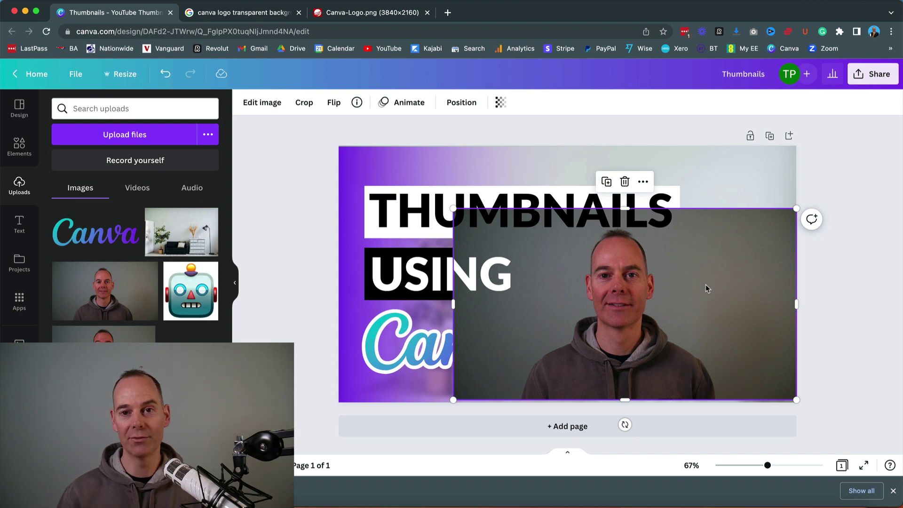
pyautogui.click(286, 253)
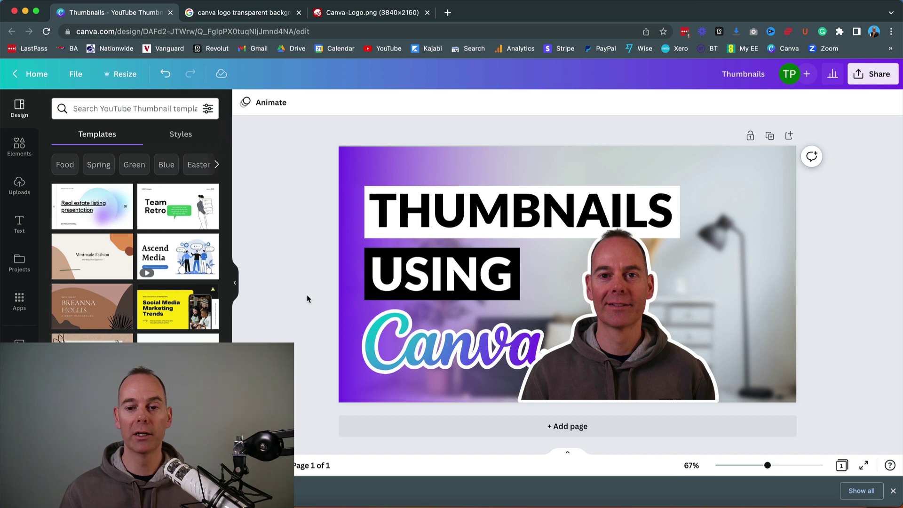
# Move the presenter cutout right and enlarge it to about 744 × 660.
pyautogui.click(600, 318)
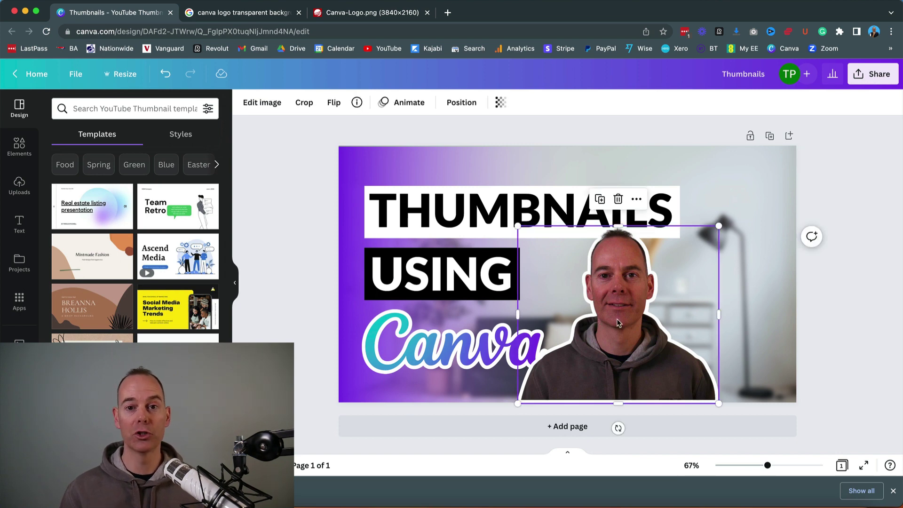
pyautogui.moveTo(617, 323); pyautogui.dragTo(692, 323)
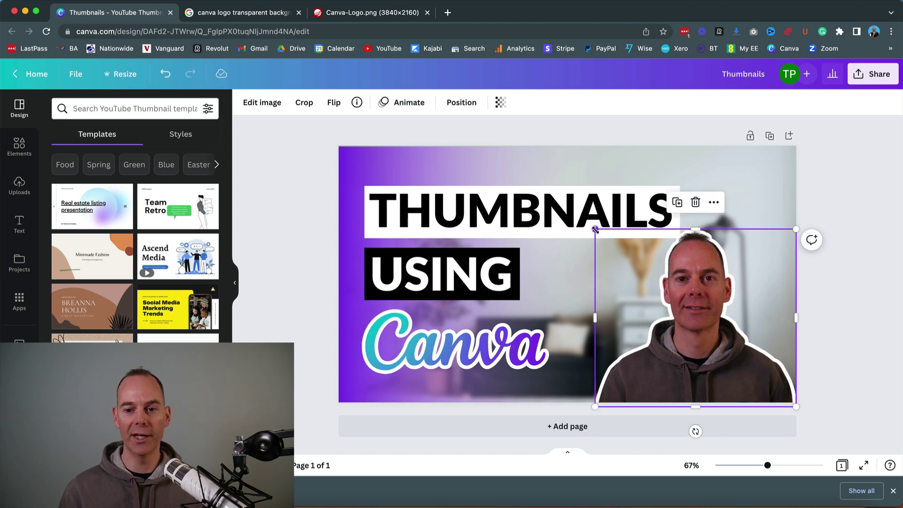
pyautogui.moveTo(595, 230); pyautogui.dragTo(518, 182)
pyautogui.click(312, 203)
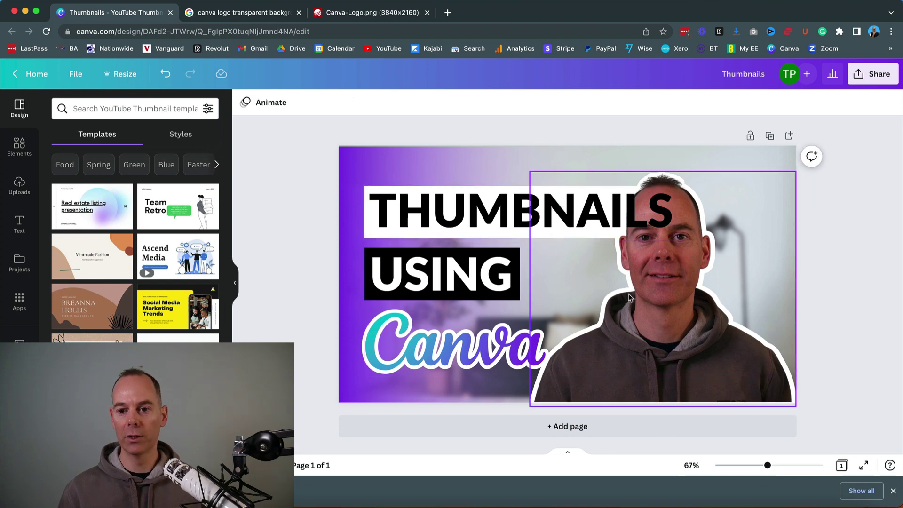
pyautogui.moveTo(665, 320); pyautogui.dragTo(681, 320)
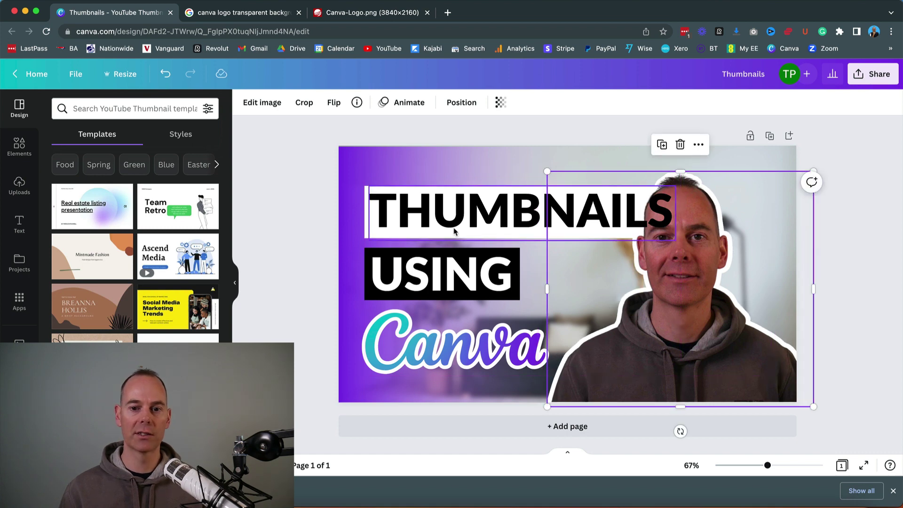
# Set the THUMBNAILS title font size to 80.
pyautogui.click(431, 215)
pyautogui.doubleClick(431, 216)
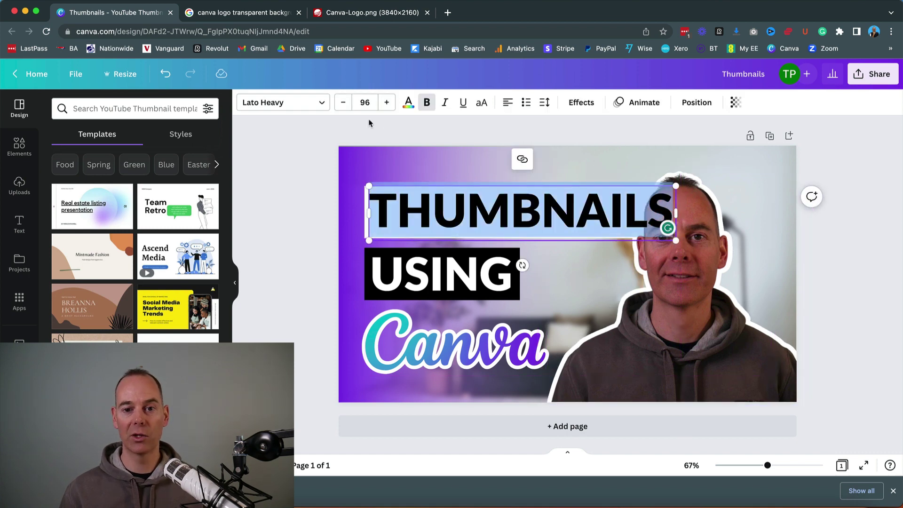
pyautogui.click(365, 102)
pyautogui.click(371, 265)
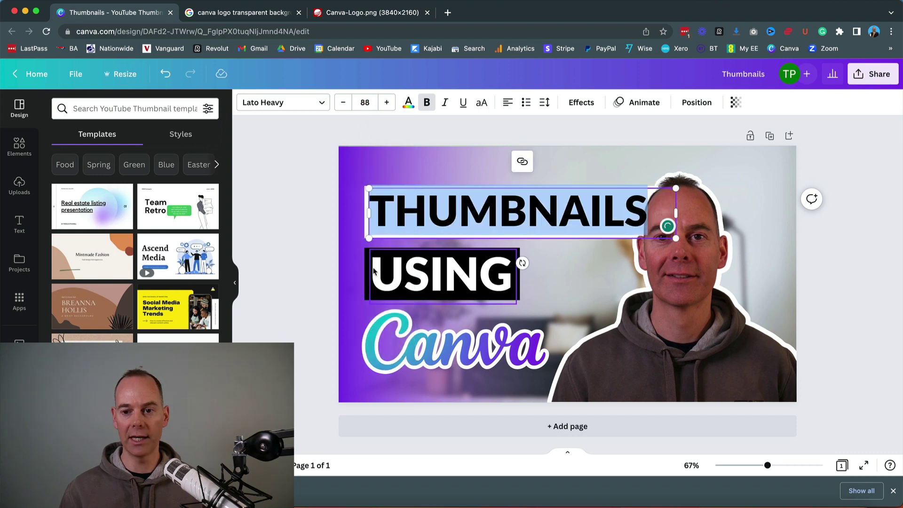
pyautogui.click(364, 102)
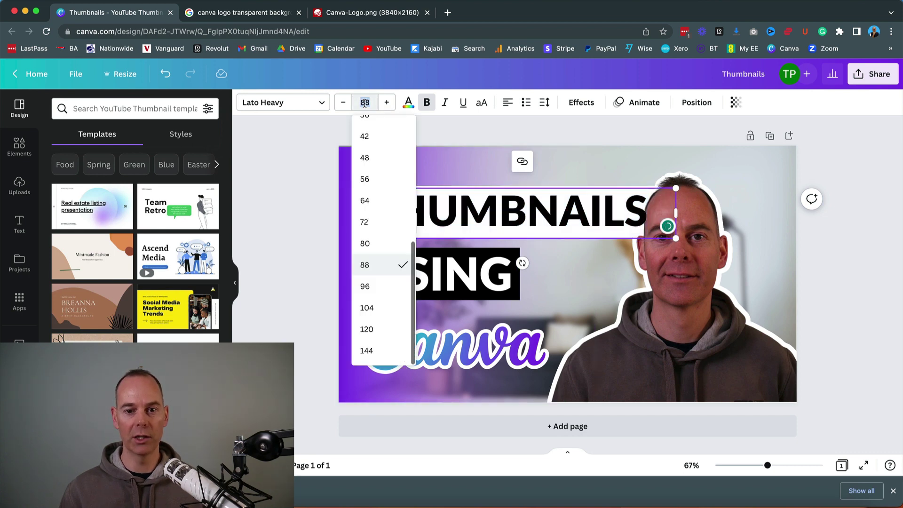
pyautogui.click(376, 243)
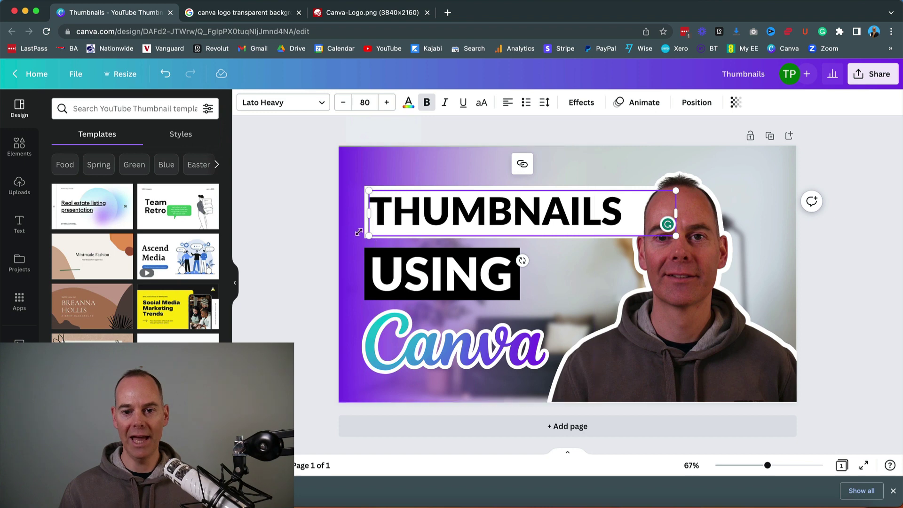
pyautogui.click(359, 210)
# Narrow the THUMBNAILS text box and its white bar so they clear the presenter.
pyautogui.click(401, 214)
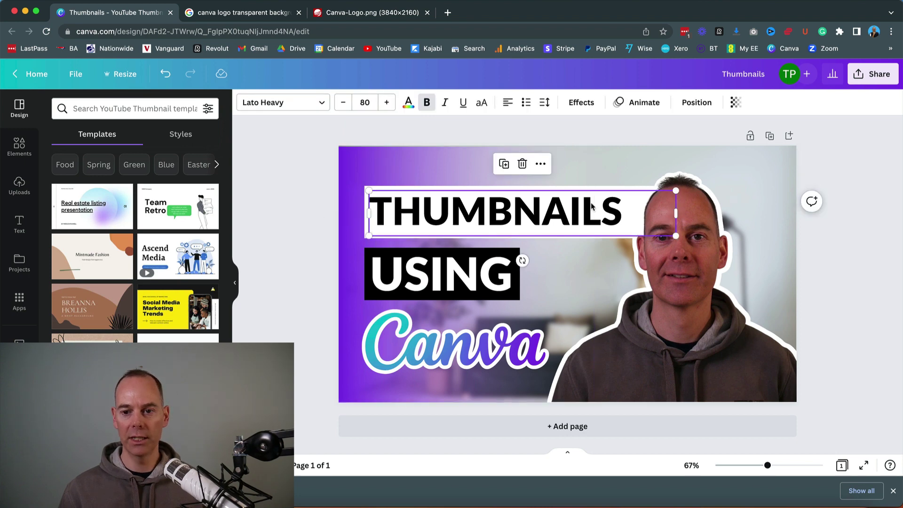
pyautogui.moveTo(676, 213); pyautogui.dragTo(627, 213)
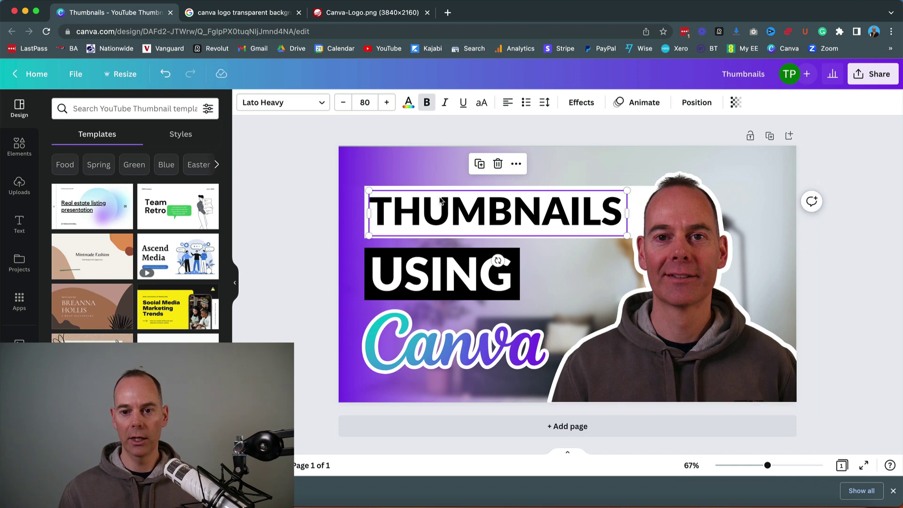
pyautogui.click(355, 204)
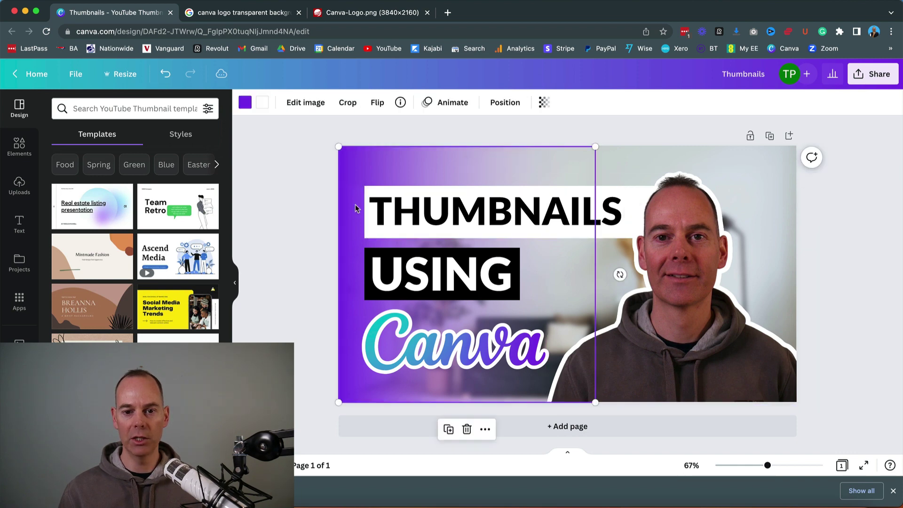
pyautogui.click(649, 199)
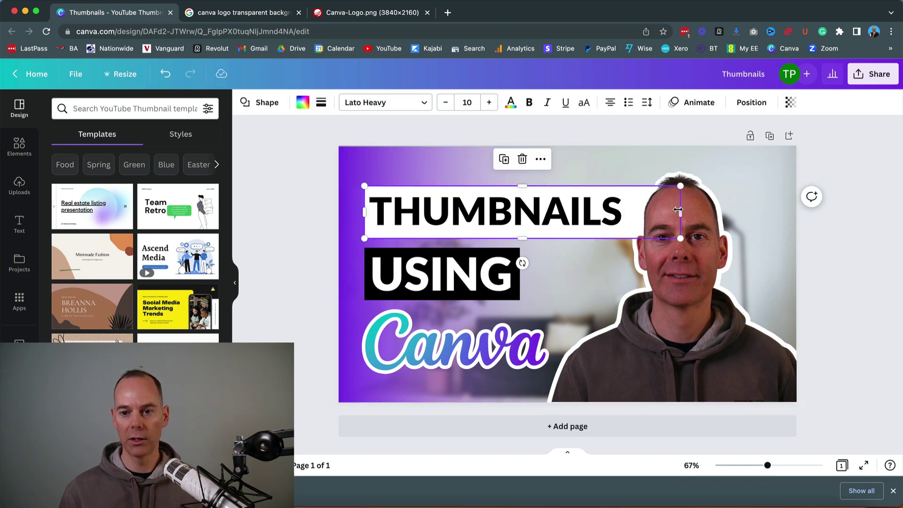
pyautogui.moveTo(681, 212); pyautogui.dragTo(626, 211)
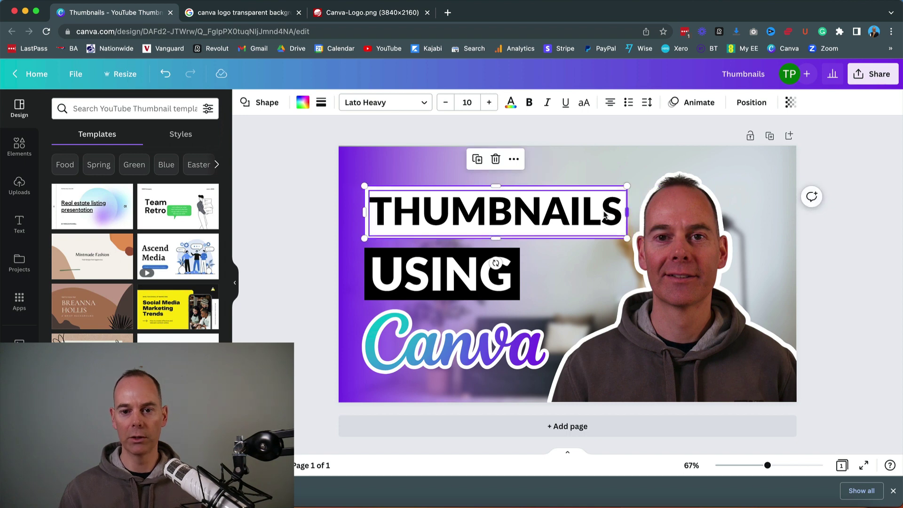
pyautogui.click(309, 207)
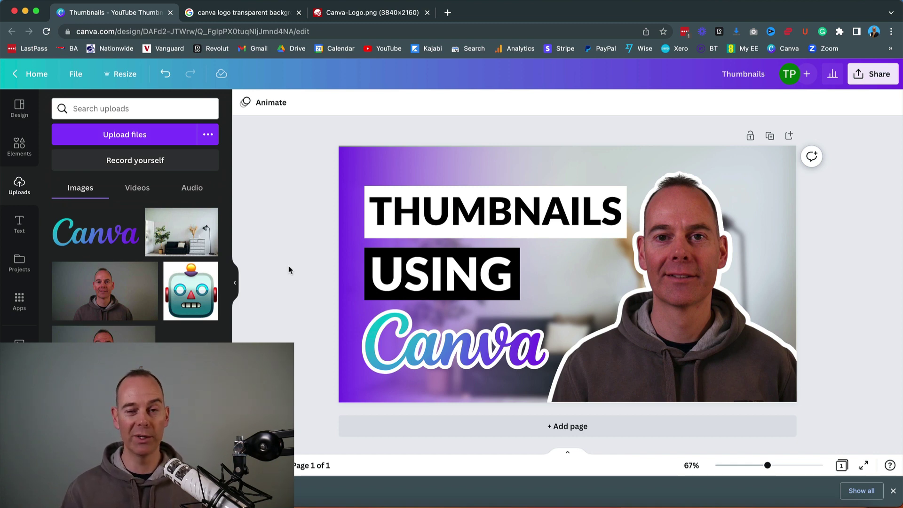
# Add a square shape and set its fill to no colour.
pyautogui.click(30, 154)
pyautogui.click(67, 215)
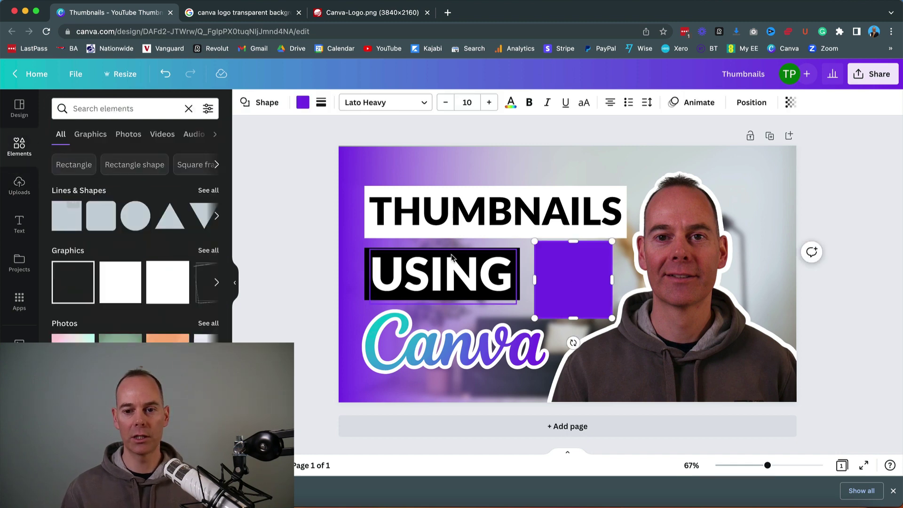
pyautogui.click(310, 254)
pyautogui.click(540, 264)
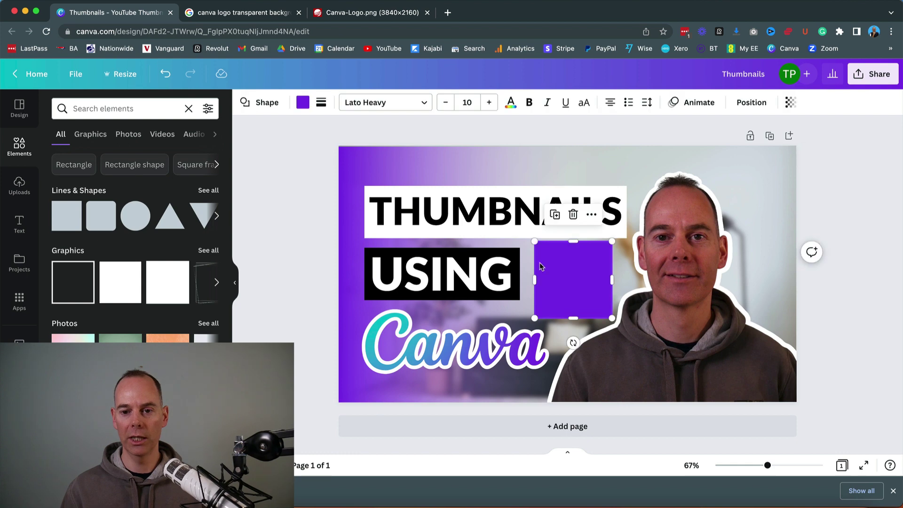
pyautogui.click(303, 102)
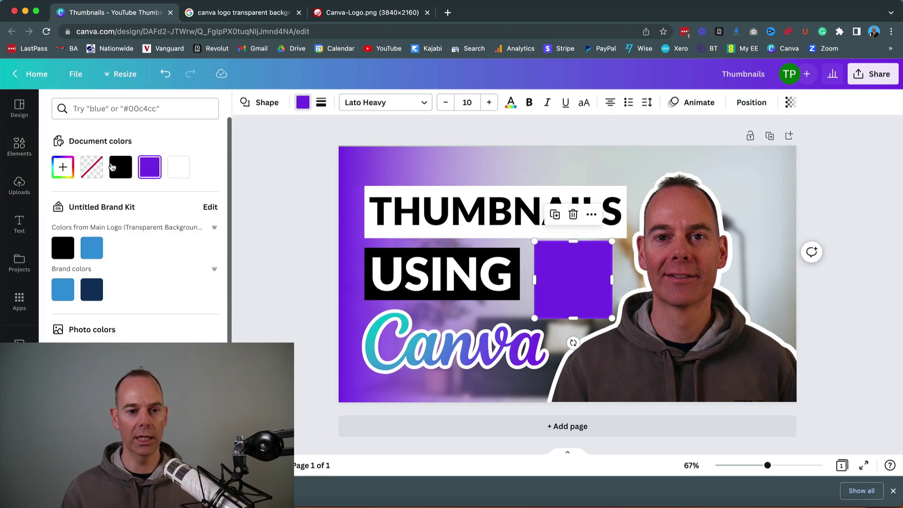
pyautogui.click(92, 167)
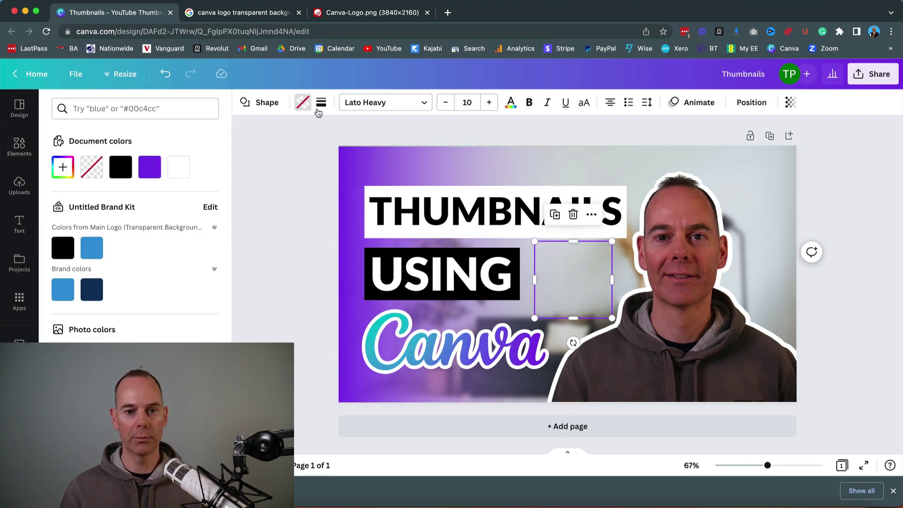
# Give the square a solid white border of weight 12 and stretch it over the whole canvas.
pyautogui.click(320, 103)
pyautogui.click(357, 135)
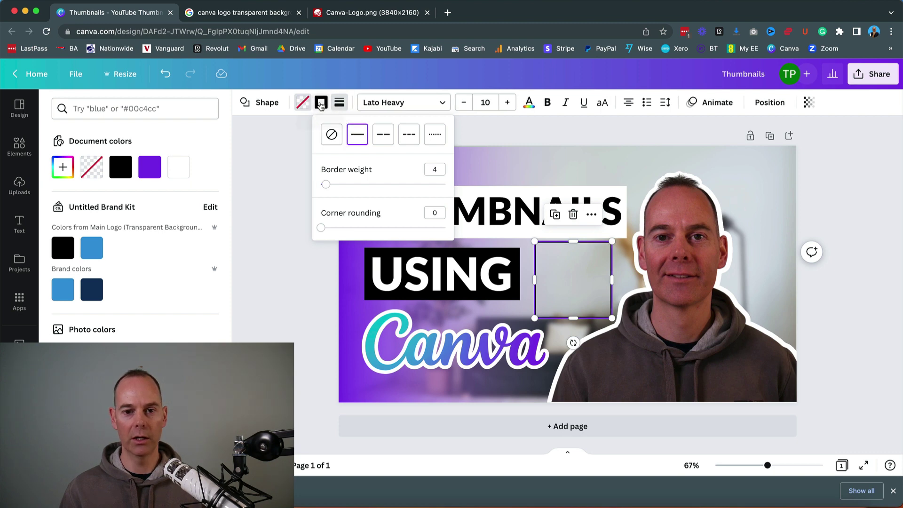
pyautogui.click(316, 103)
pyautogui.click(149, 167)
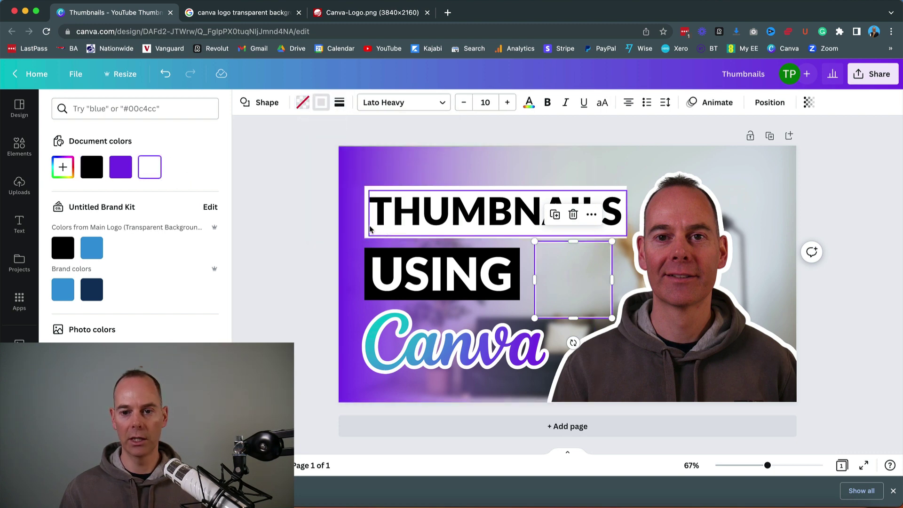
pyautogui.click(339, 103)
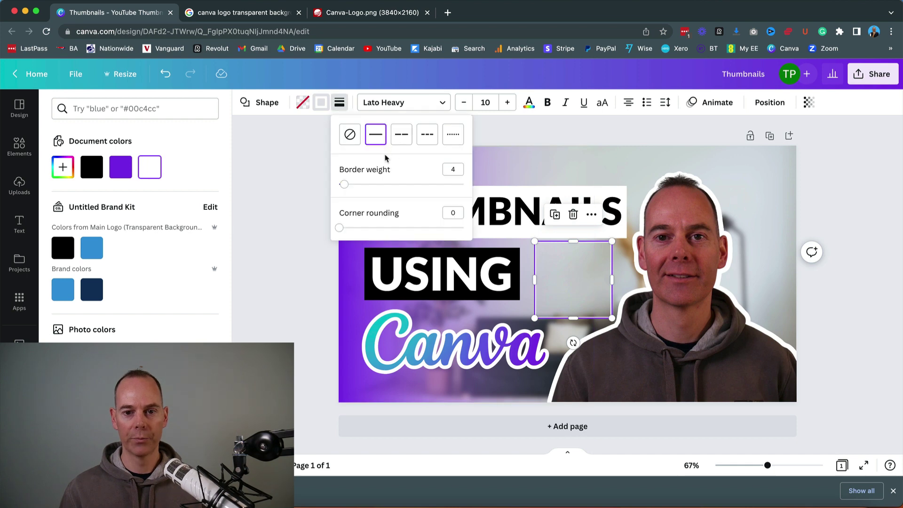
pyautogui.moveTo(345, 187); pyautogui.dragTo(354, 185)
pyautogui.click(281, 222)
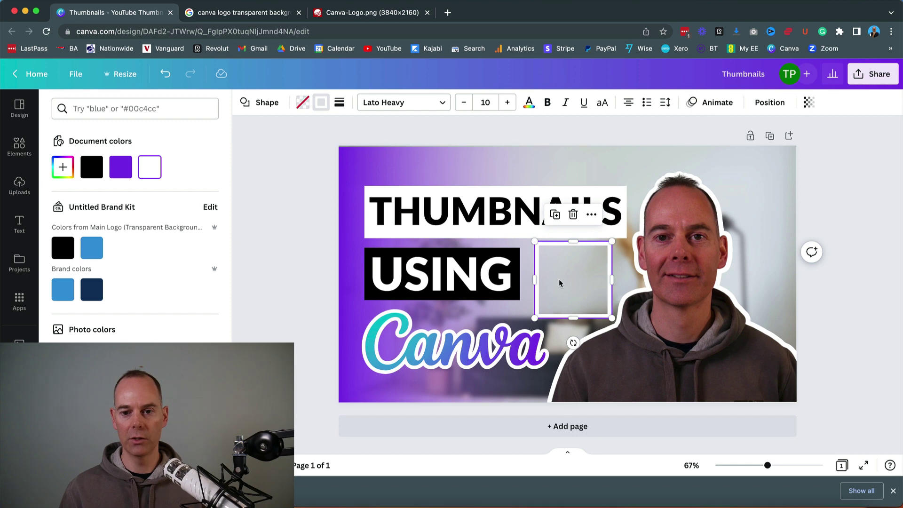
pyautogui.moveTo(576, 285); pyautogui.dragTo(796, 215)
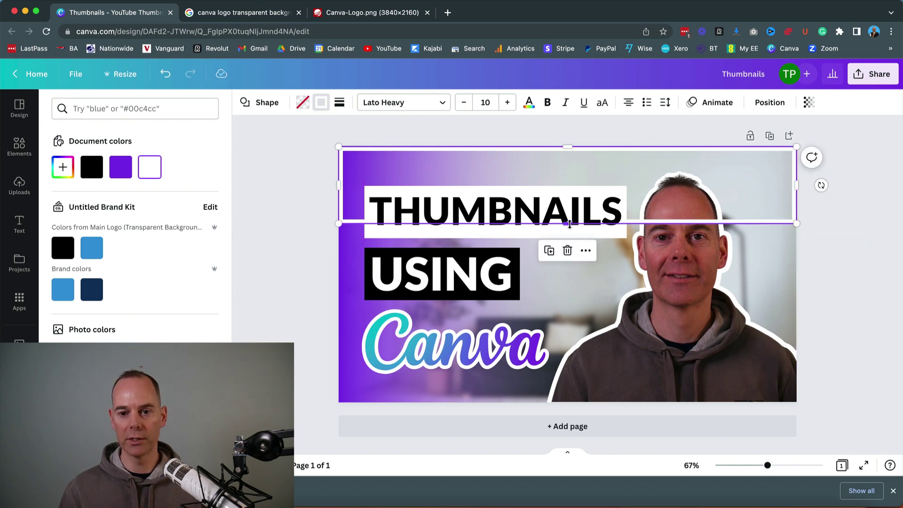
pyautogui.moveTo(570, 225); pyautogui.dragTo(575, 403)
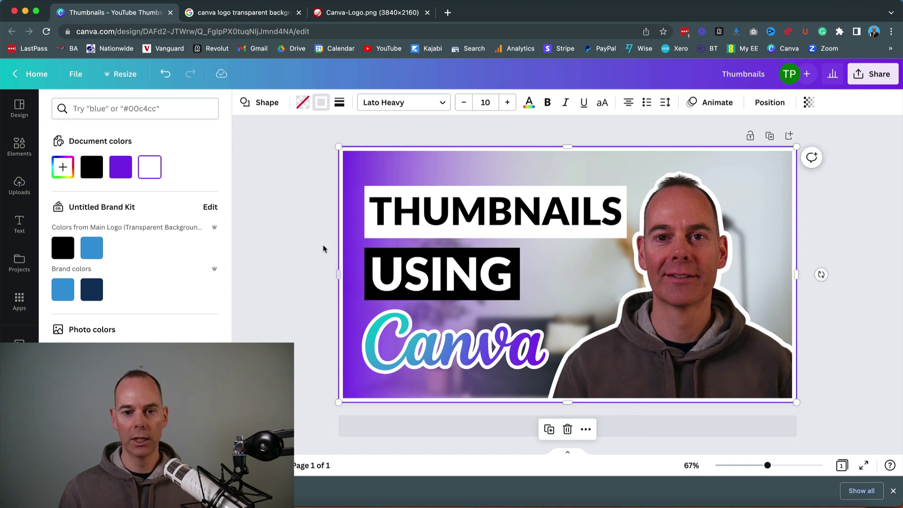
# Bring the full-canvas white frame in front of the photo, titles, logo and presenter.
pyautogui.click(302, 244)
pyautogui.click(303, 244)
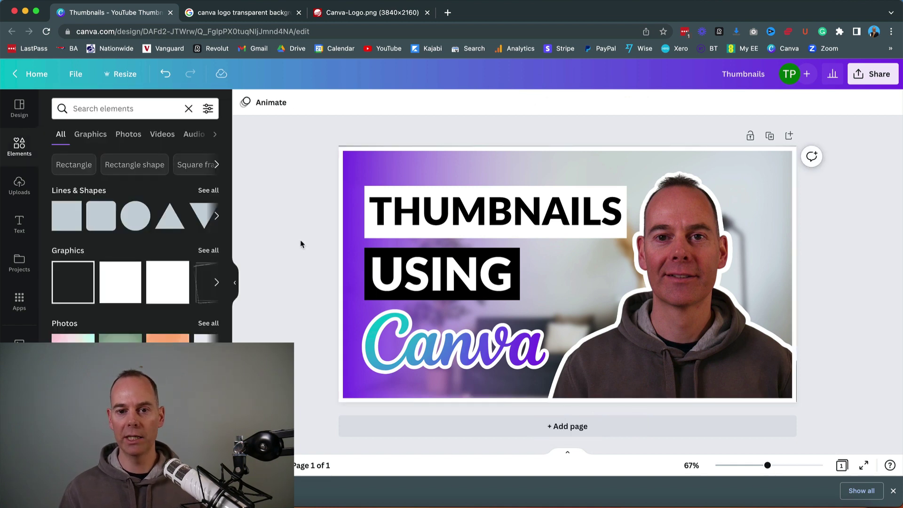
pyautogui.click(341, 201)
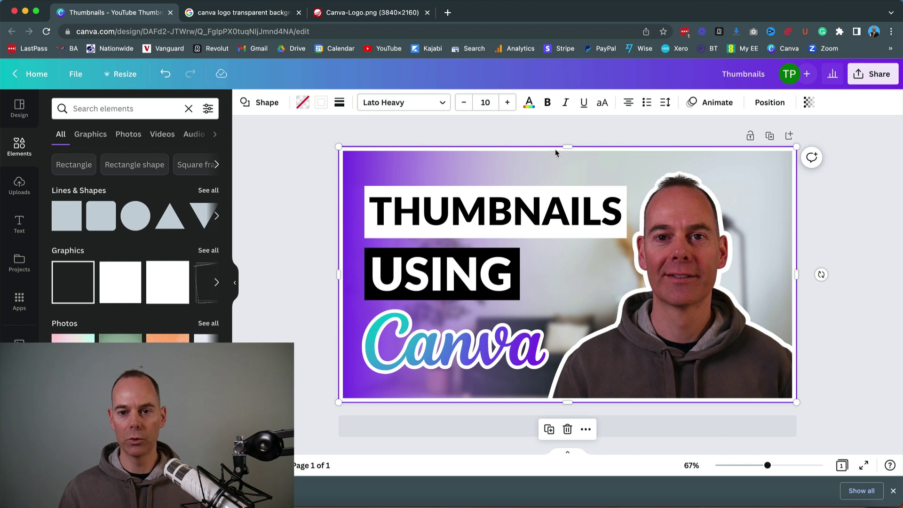
pyautogui.moveTo(569, 144); pyautogui.dragTo(568, 144)
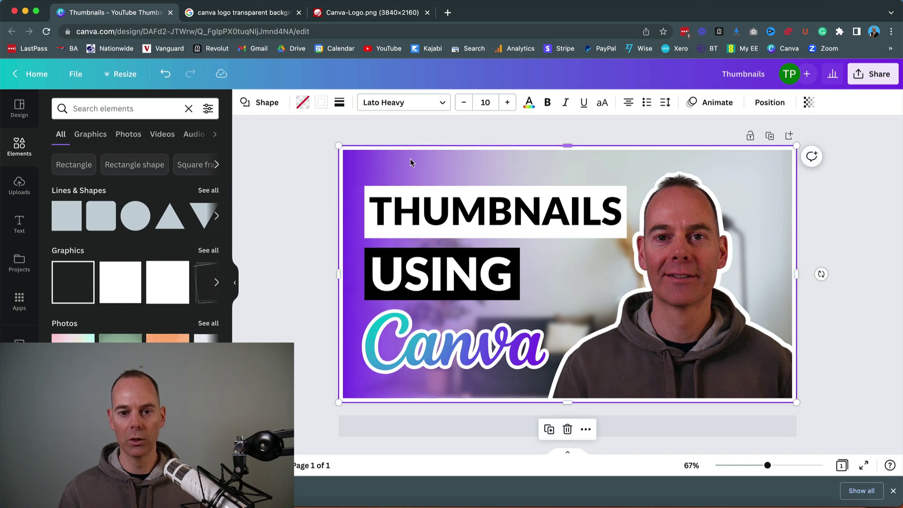
pyautogui.click(306, 180)
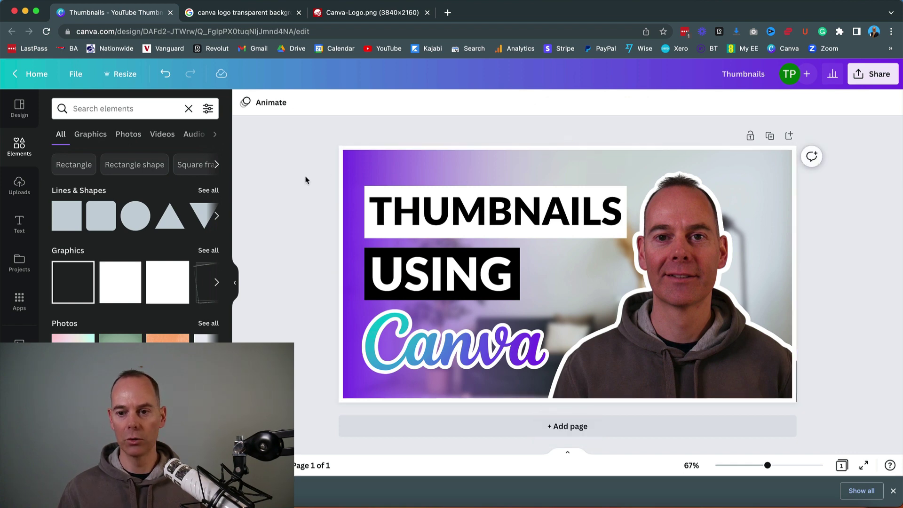
pyautogui.click(365, 153)
pyautogui.rightClick(365, 152)
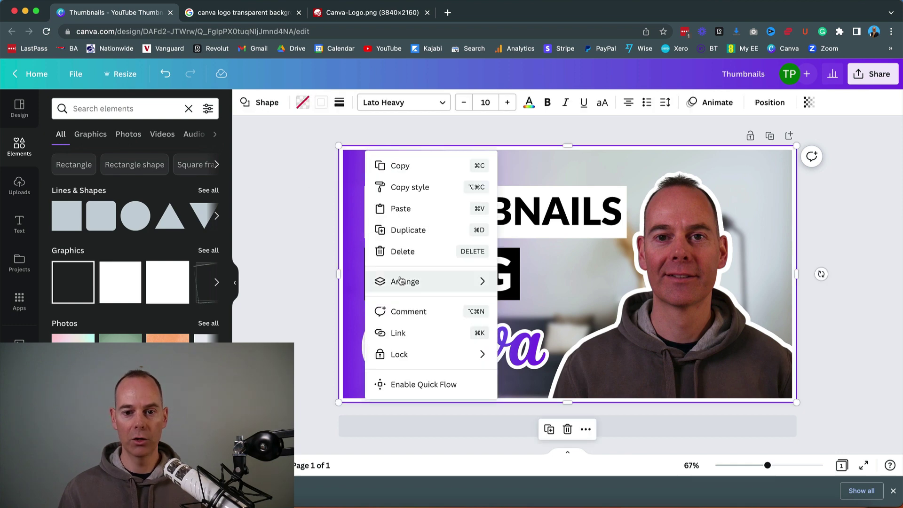
pyautogui.moveTo(400, 280)
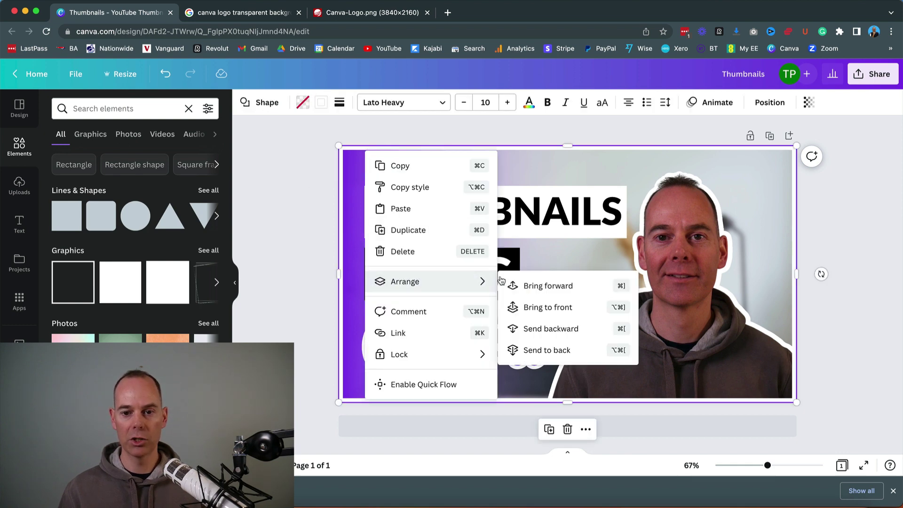
pyautogui.click(536, 308)
pyautogui.click(312, 224)
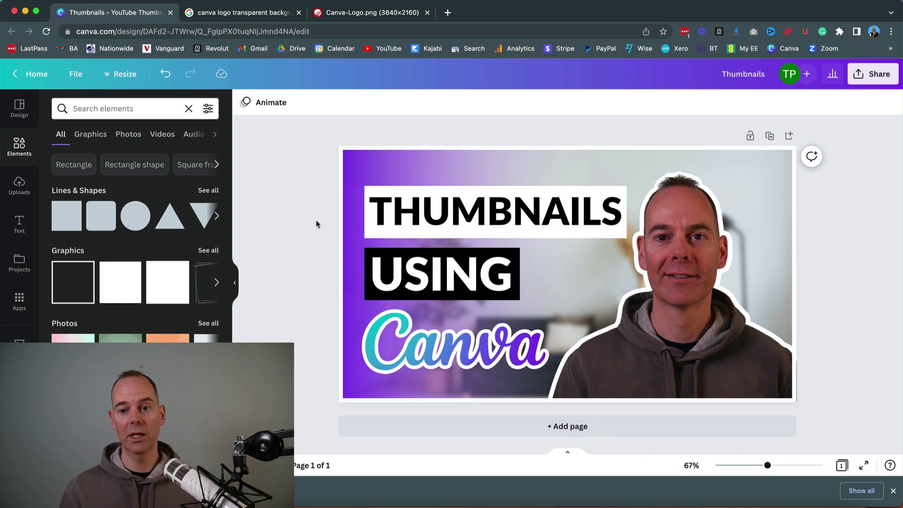